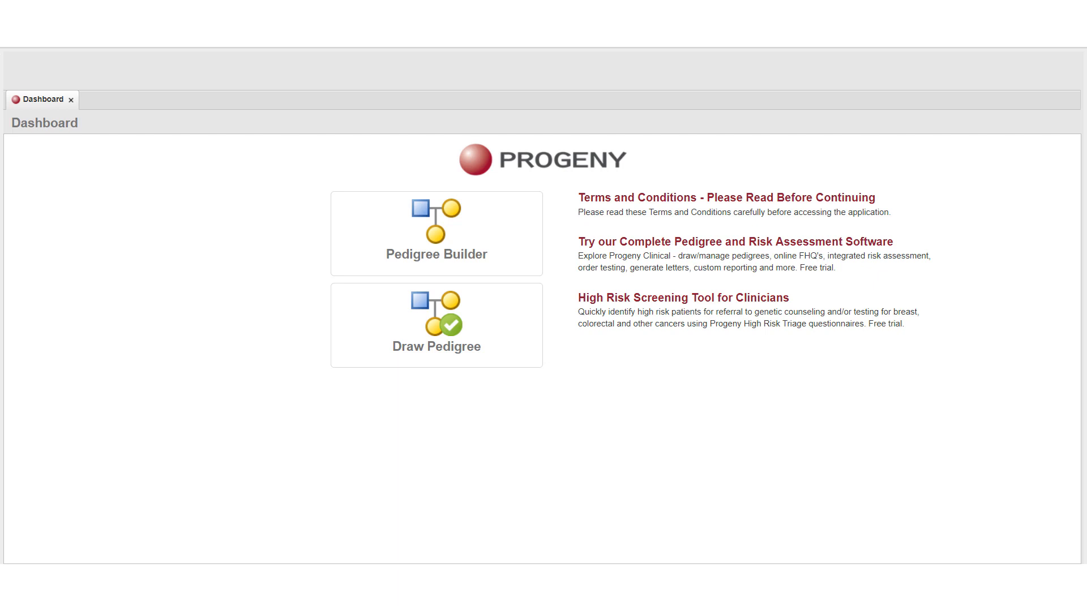
# Create a new drawn pedigree named Cystic Fibrosis
pyautogui.click(438, 335)
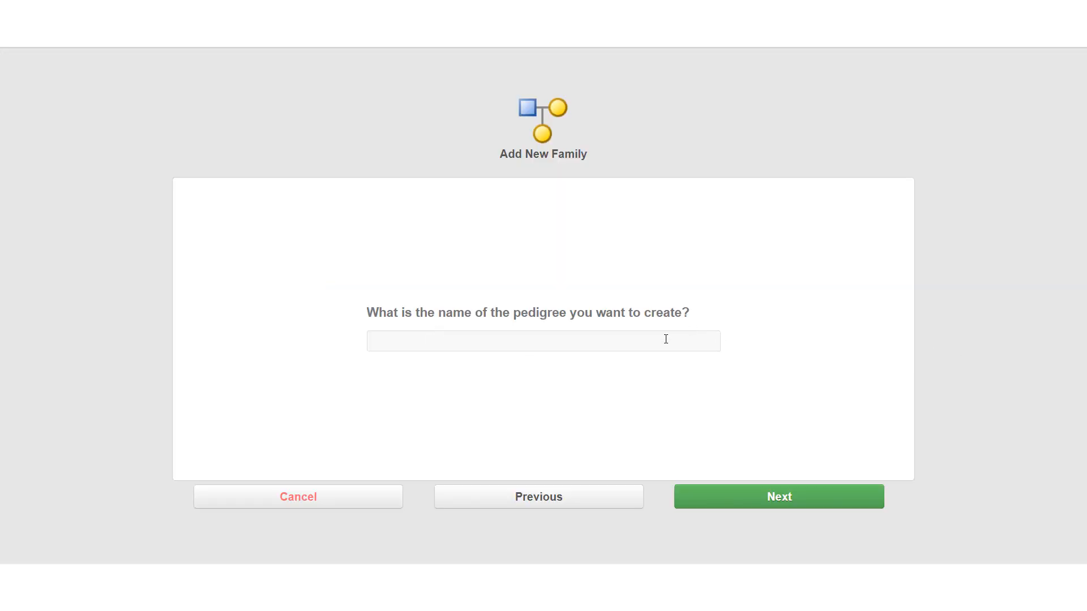
pyautogui.click(666, 340)
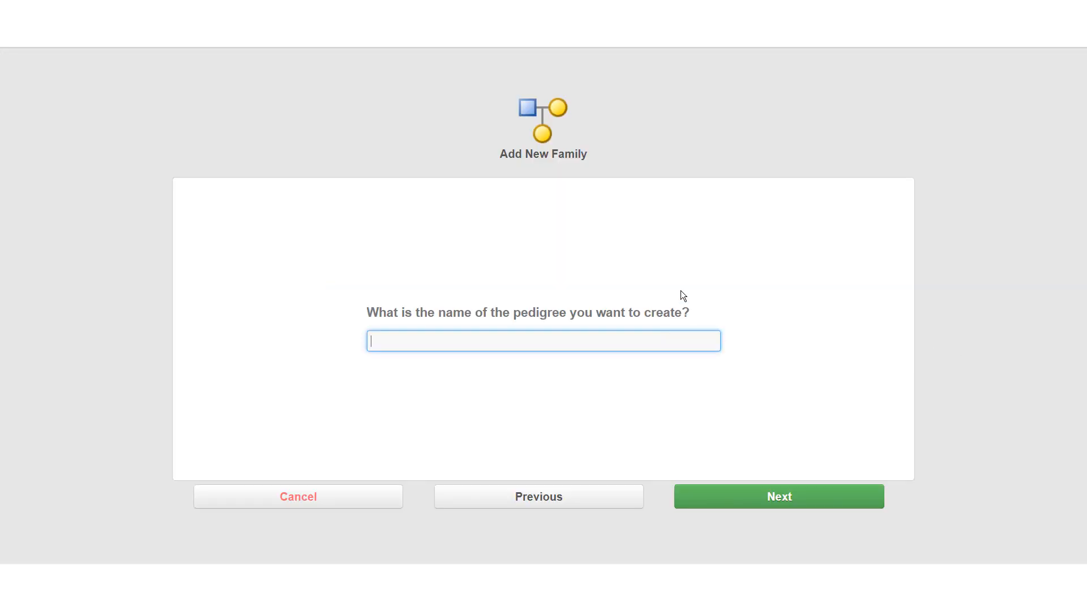
pyautogui.write('Cystic Fibrosis')
pyautogui.click(776, 498)
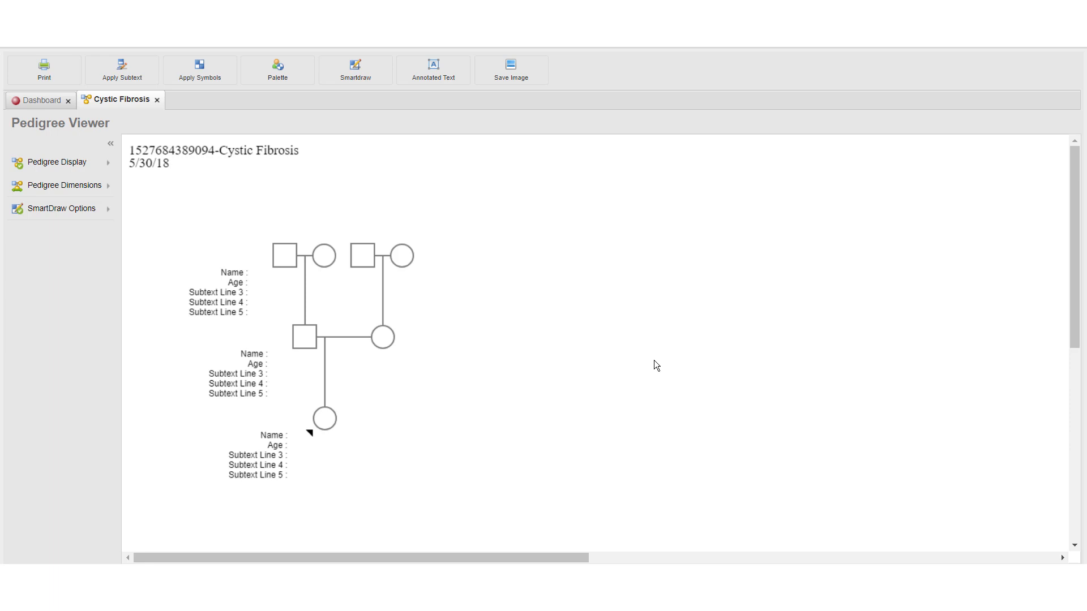
# Add subtext to the paternal grandfather: enter his first name, age 82 and AA on Subtext Line 3
pyautogui.click(285, 258)
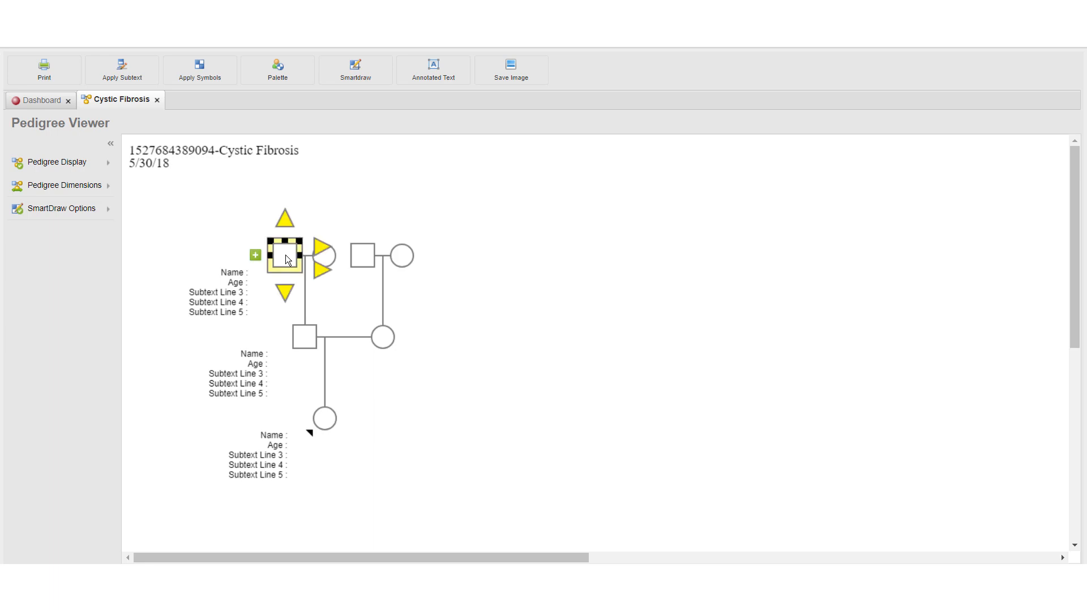
pyautogui.click(256, 256)
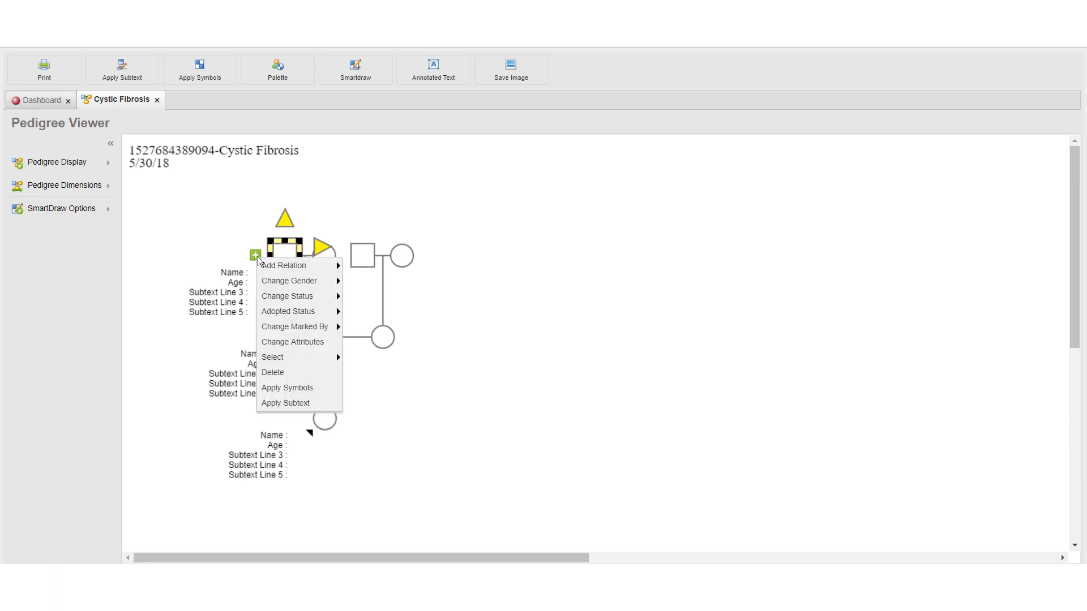
pyautogui.click(320, 403)
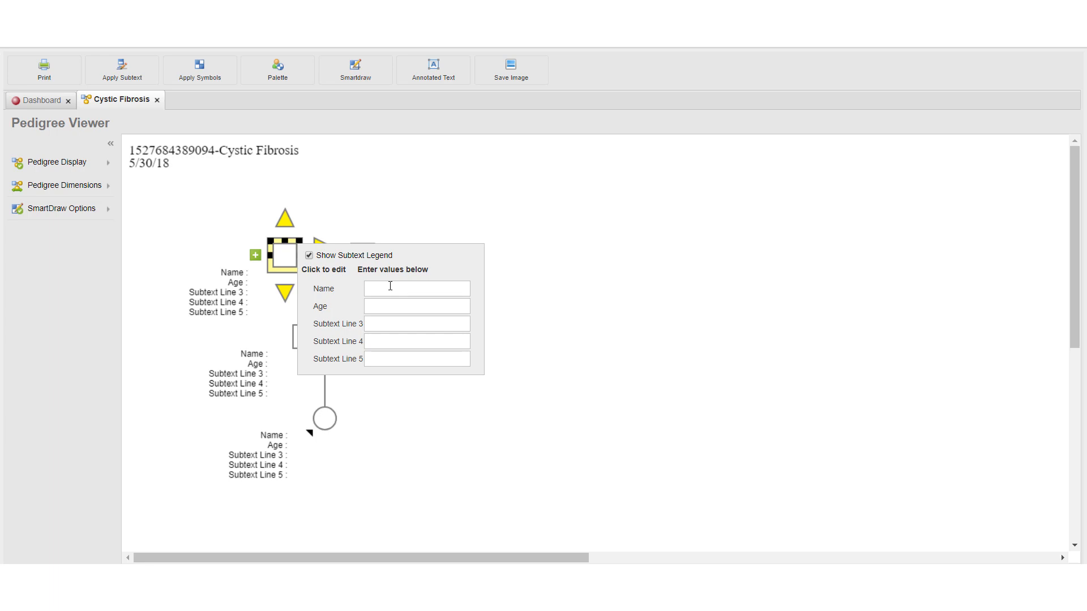
pyautogui.click(420, 289)
pyautogui.write('Joe')
pyautogui.press('Tab')
pyautogui.write('82')
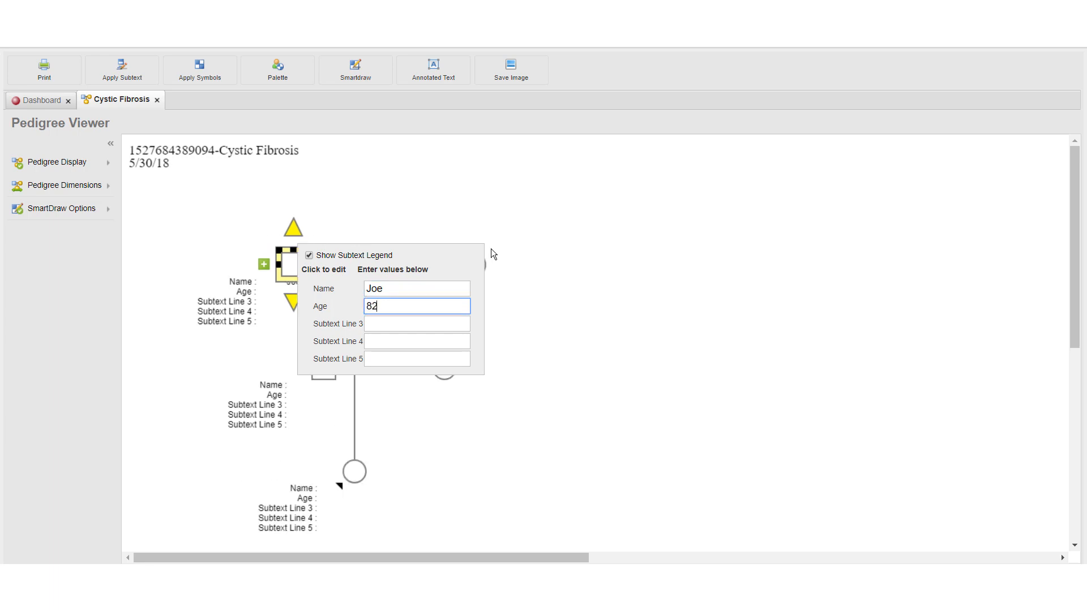
pyautogui.press('Tab')
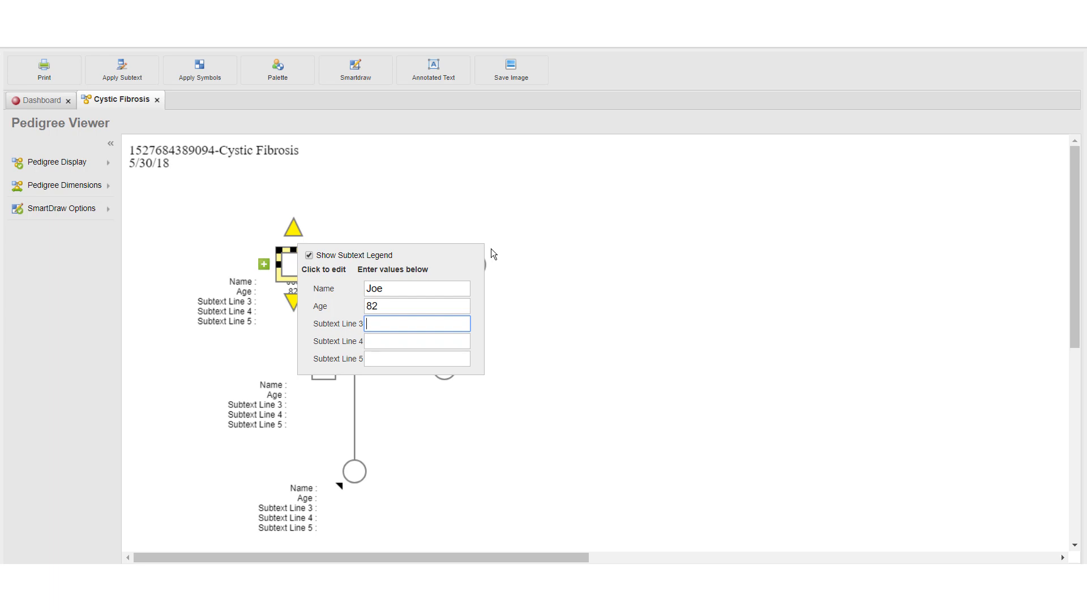
pyautogui.write('AA')
pyautogui.click(562, 224)
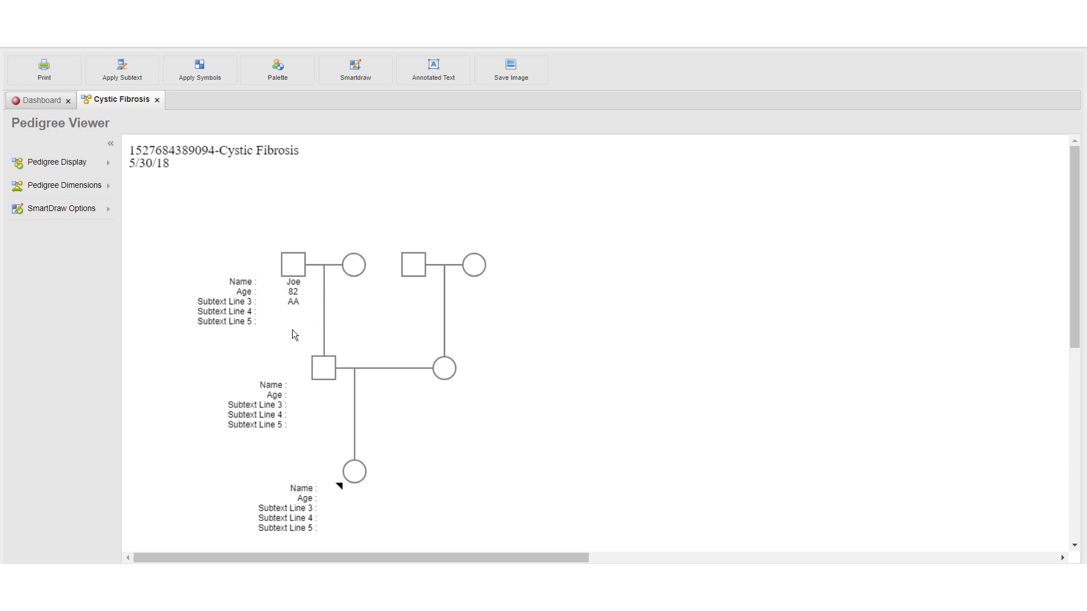
# Add subtext to the paternal grandmother: enter her first name, age 79 and Aa on Subtext Line 3
pyautogui.click(356, 266)
pyautogui.rightClick(325, 266)
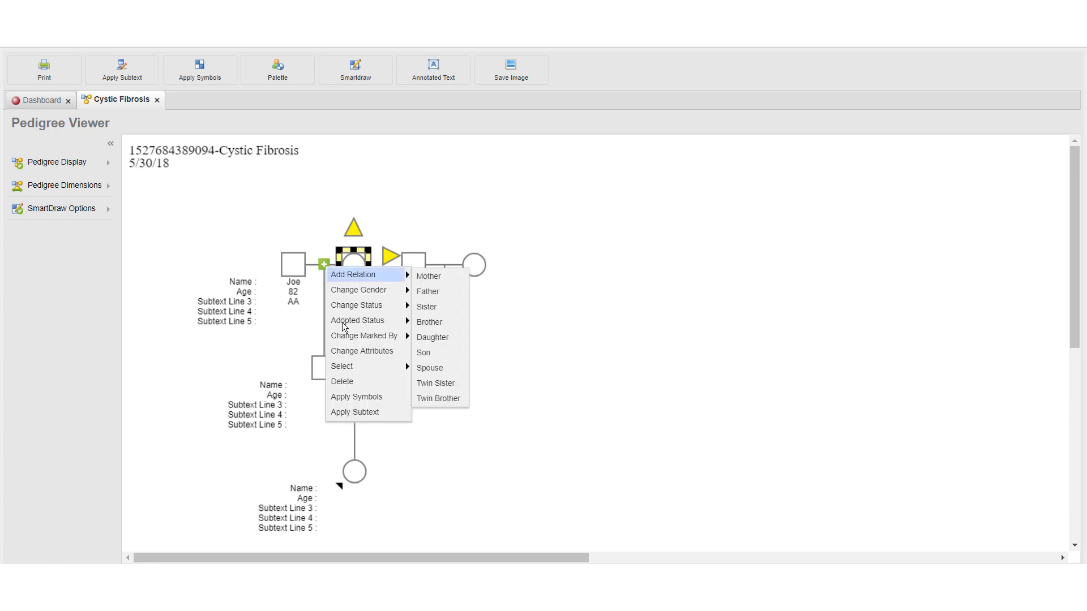
pyautogui.click(375, 413)
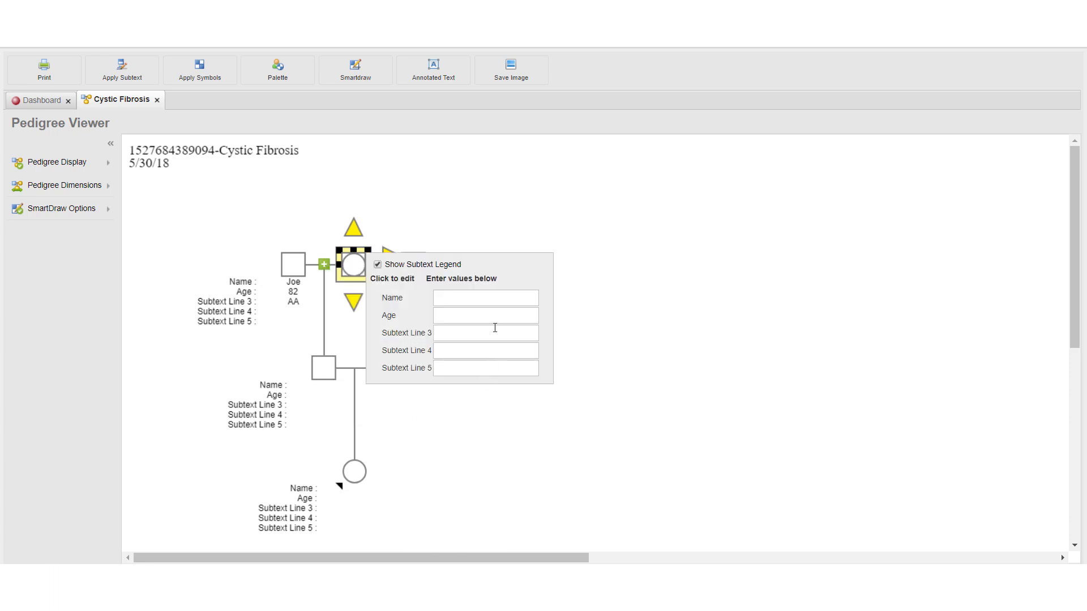
pyautogui.click(478, 299)
pyautogui.write('Gloria')
pyautogui.press('Tab')
pyautogui.write('79')
pyautogui.press('Tab')
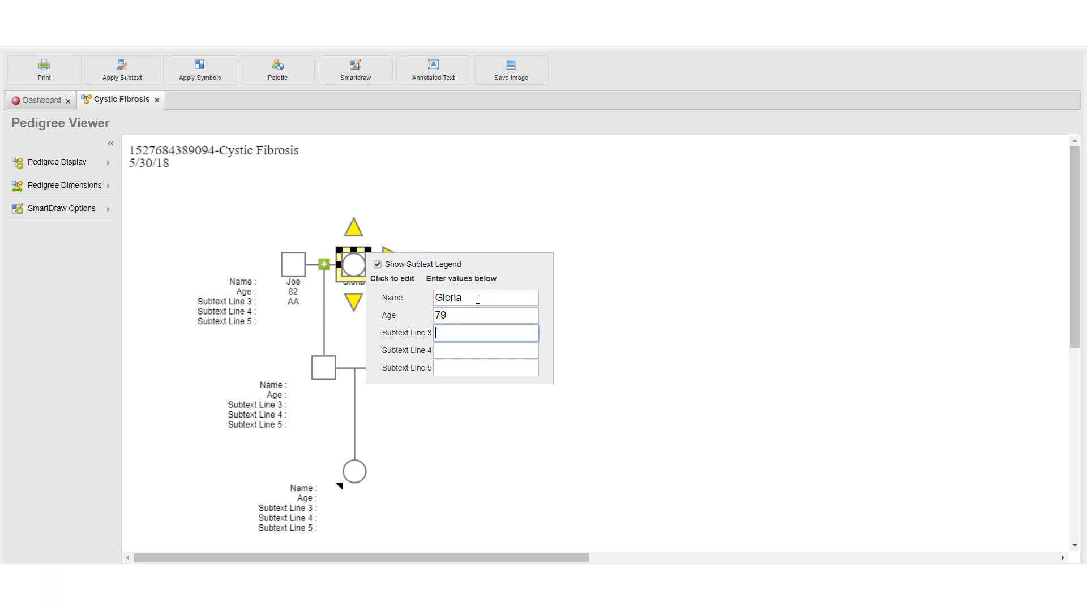
pyautogui.write('Aa')
pyautogui.click(620, 271)
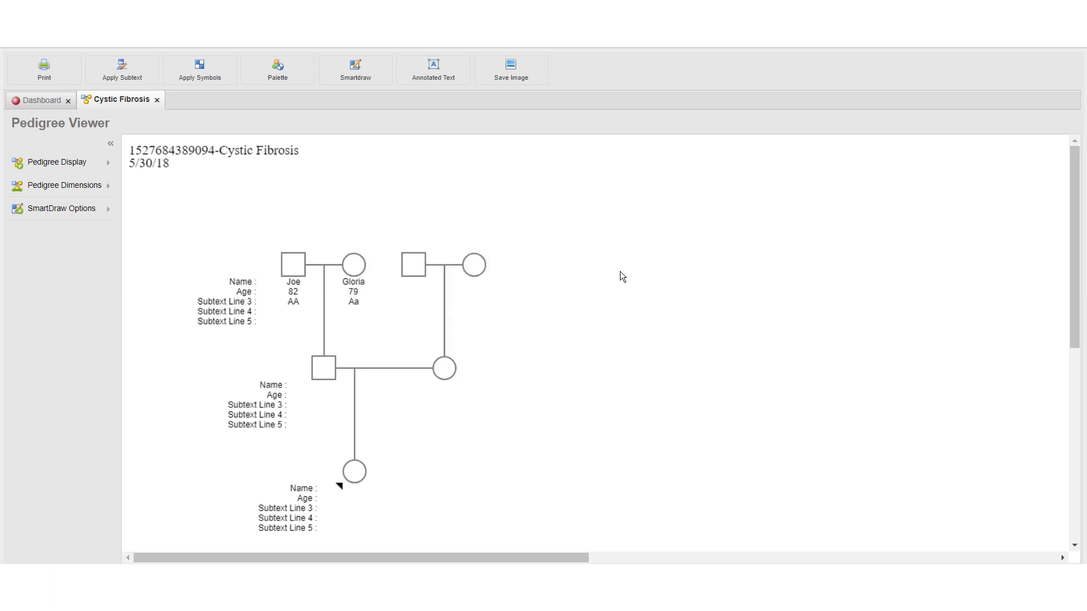
# Add subtext to the father in the second generation: enter his first name, age 48 and Aa on Subtext Line 3
pyautogui.click(326, 374)
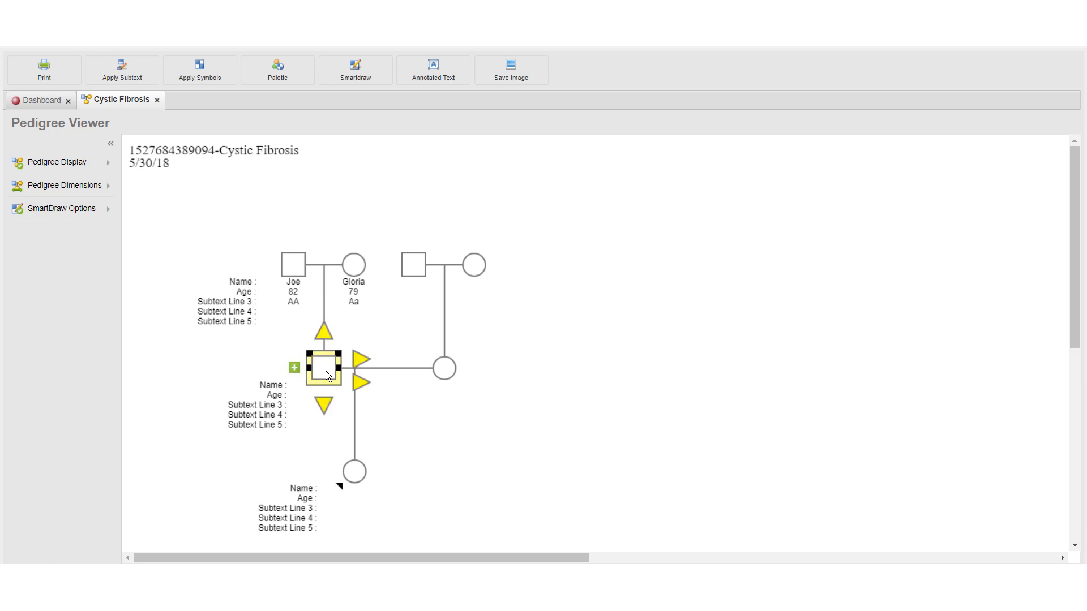
pyautogui.click(293, 368)
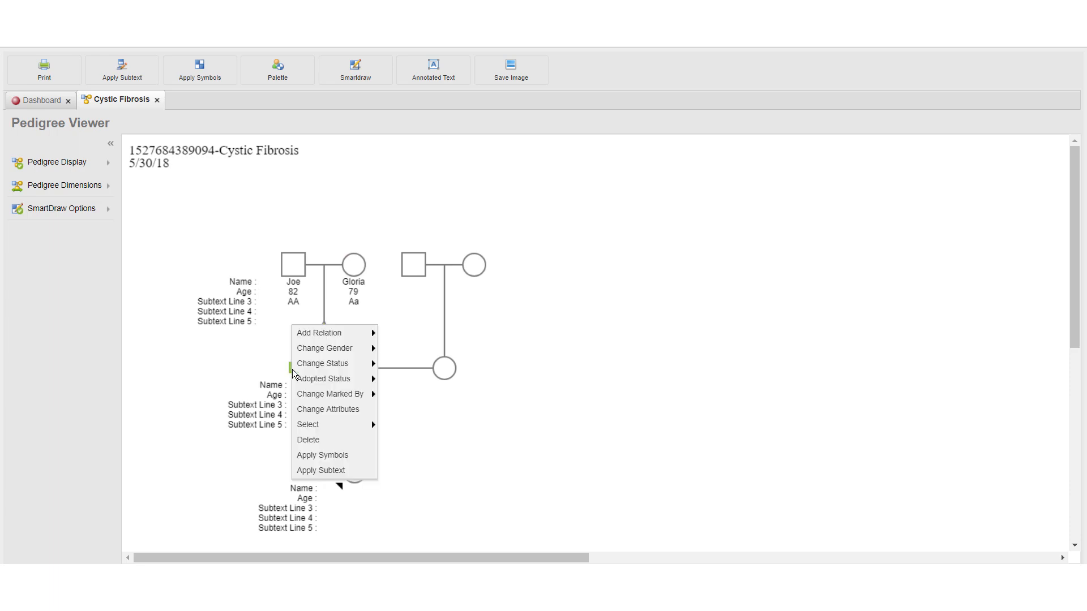
pyautogui.click(318, 471)
pyautogui.click(442, 400)
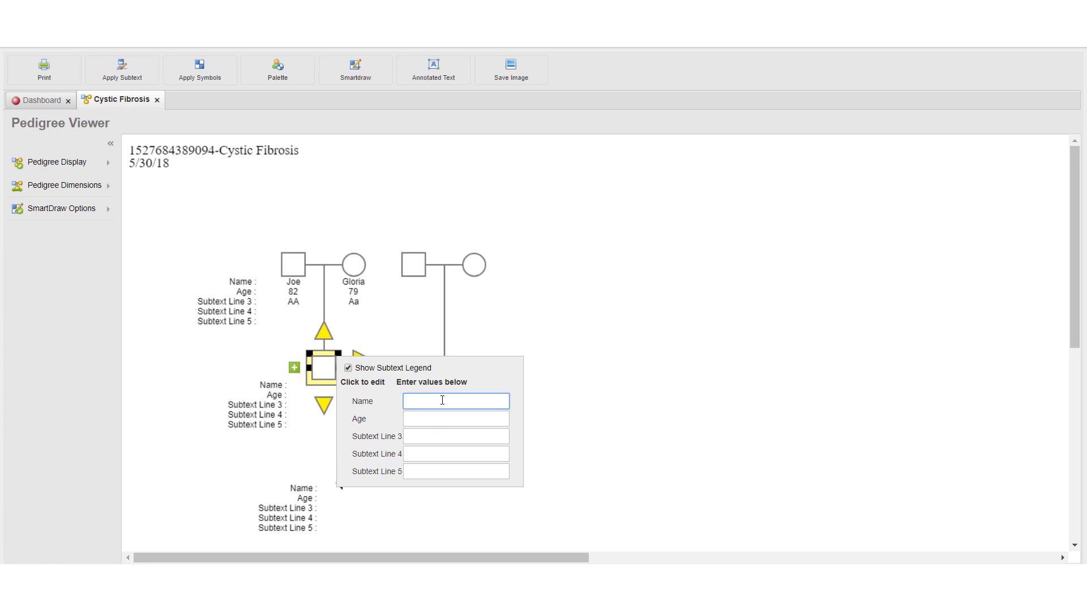
pyautogui.write('George')
pyautogui.press('Tab')
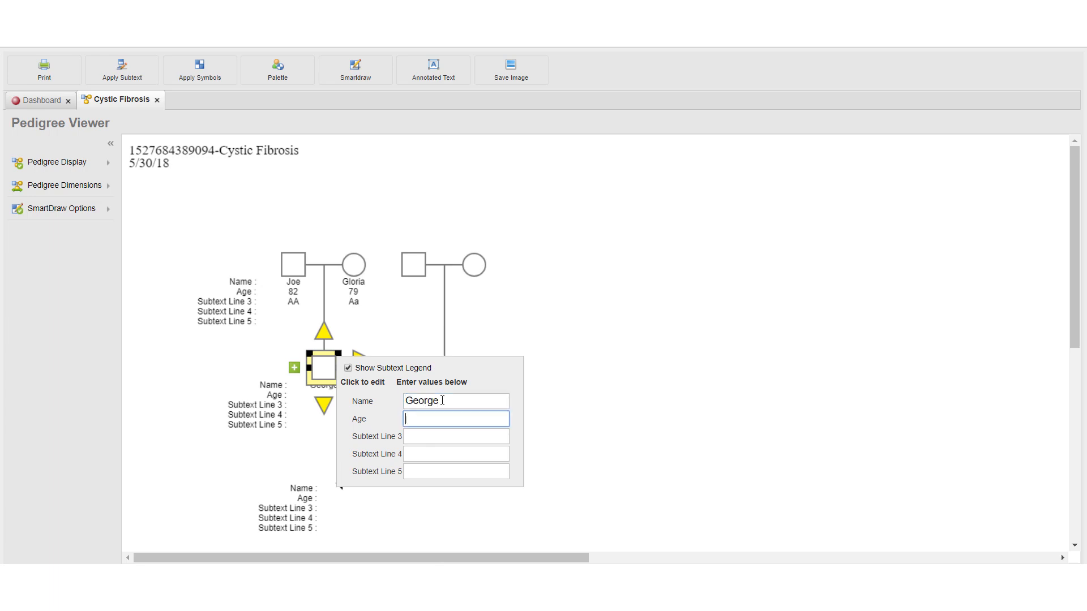
pyautogui.write('48')
pyautogui.press('Tab')
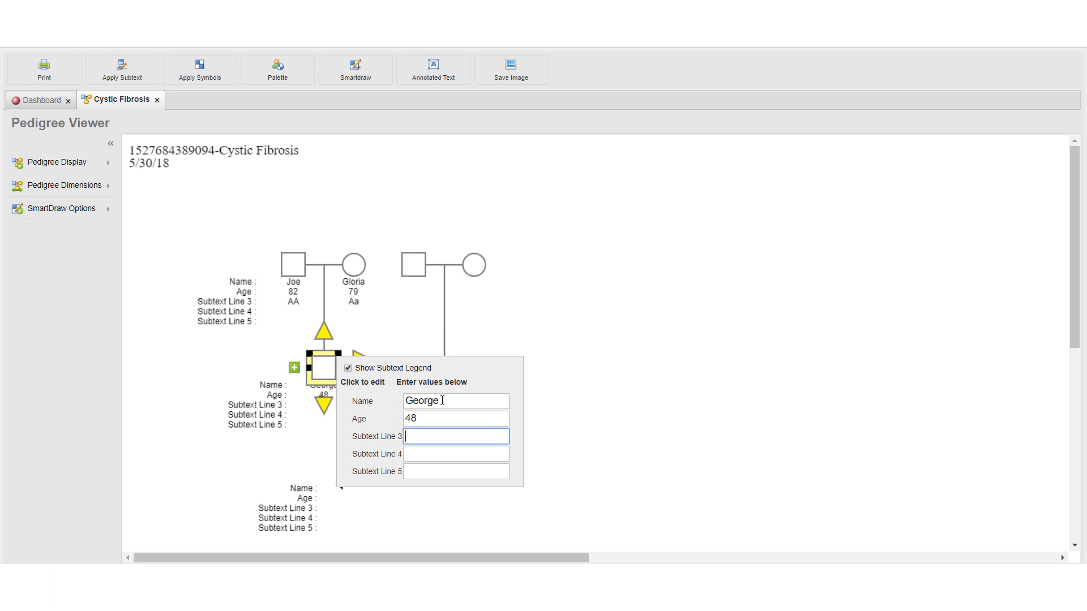
pyautogui.write('Aa')
pyautogui.click(571, 371)
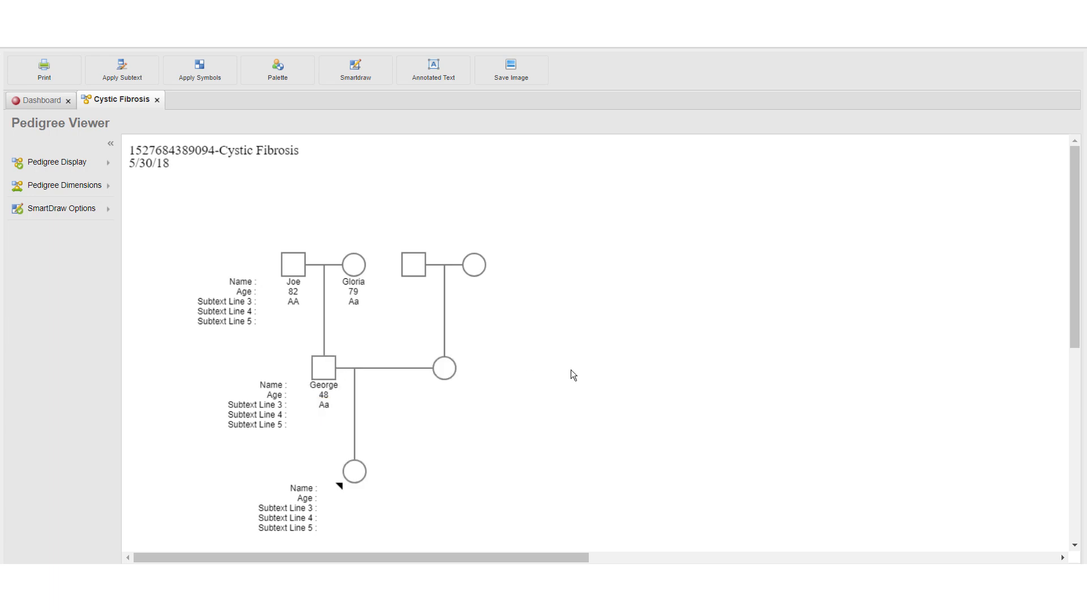
# Add subtext to the mother in the second generation: enter her first name, age 44 and Aa on Subtext Line 3
pyautogui.click(448, 375)
pyautogui.click(413, 365)
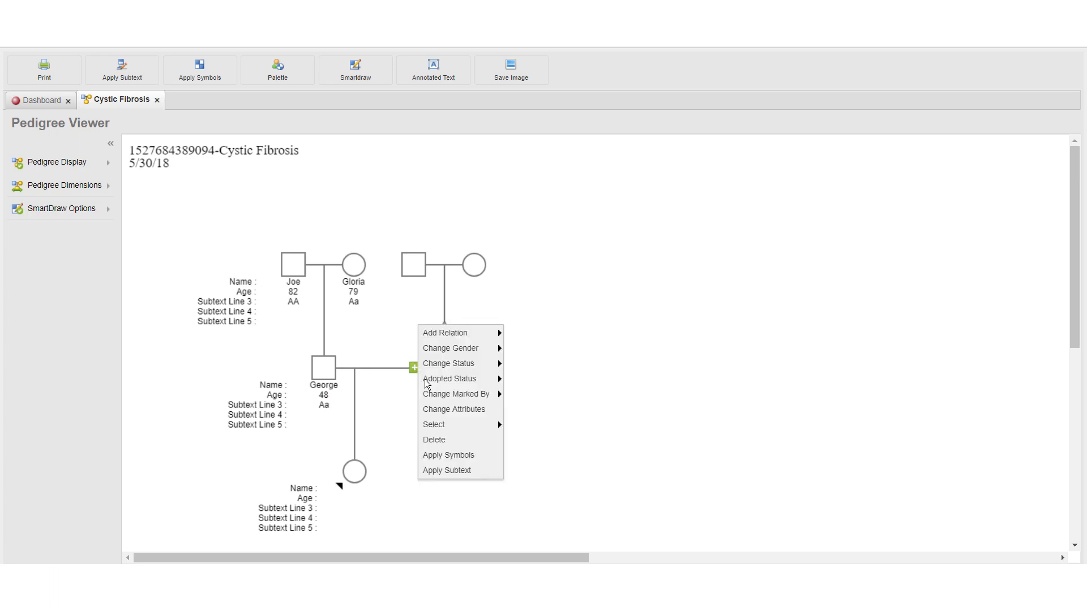
pyautogui.click(463, 475)
pyautogui.click(570, 404)
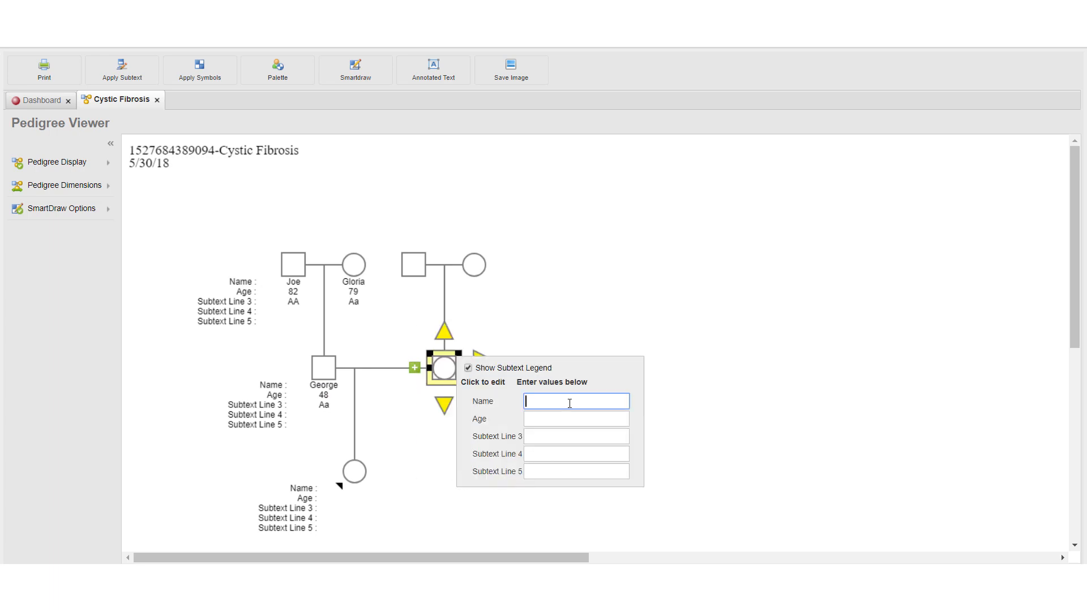
pyautogui.write('Samantha')
pyautogui.press('Tab')
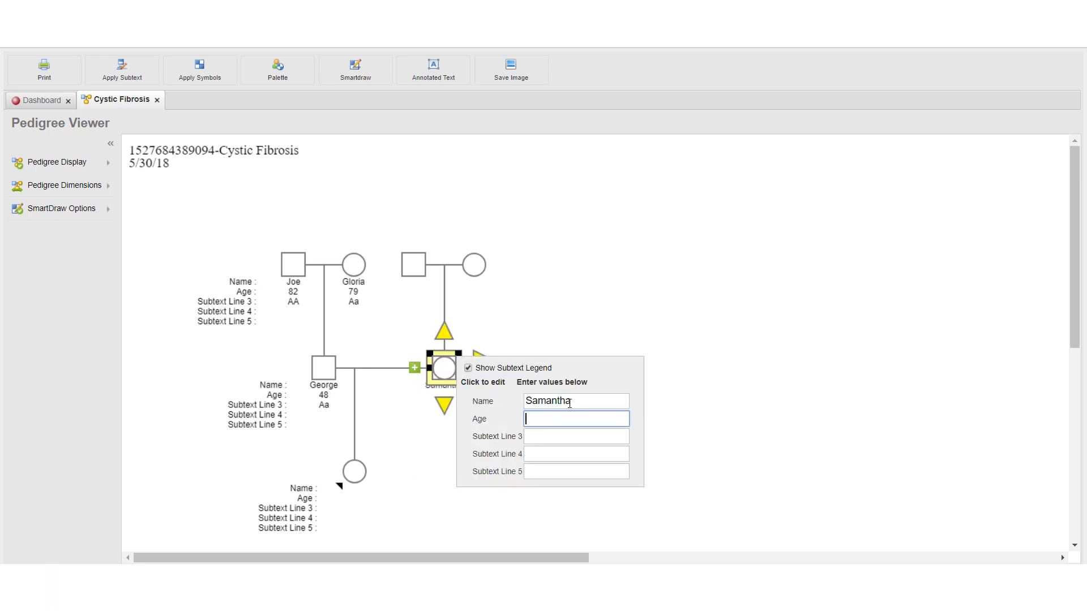
pyautogui.write('44')
pyautogui.press('Tab')
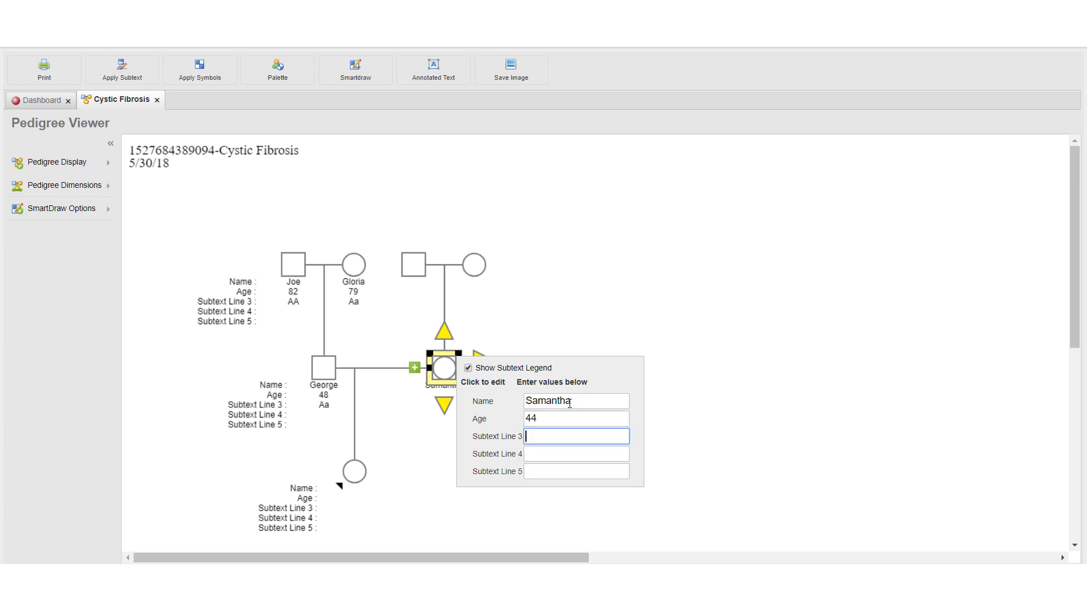
pyautogui.write('Aa')
pyautogui.click(725, 371)
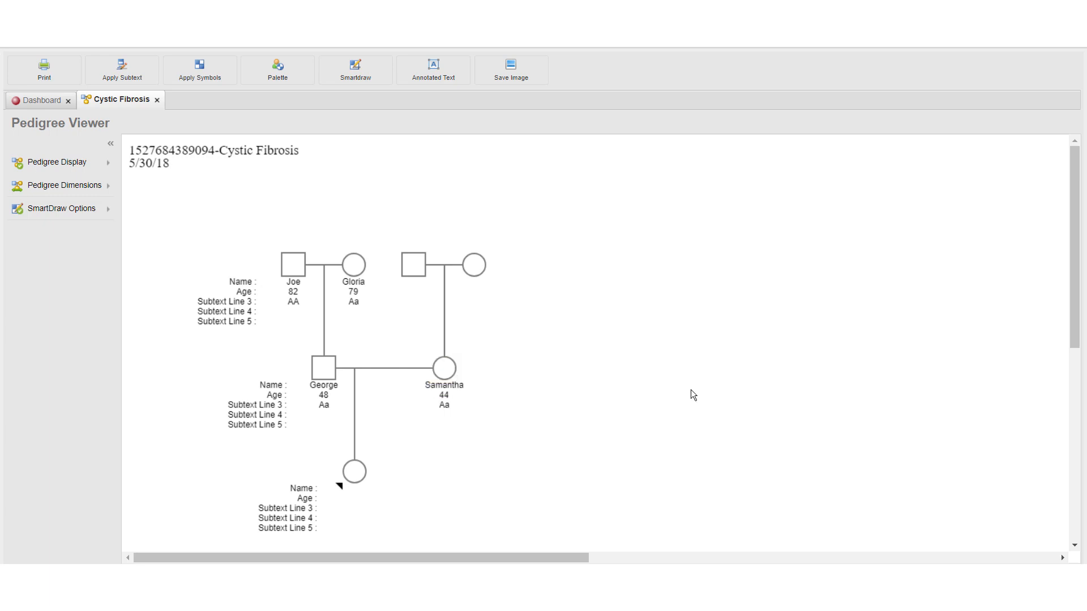
# Add subtext to the daughter in the third generation: enter her first name, age 20 and aa on Subtext Line 3
pyautogui.click(355, 471)
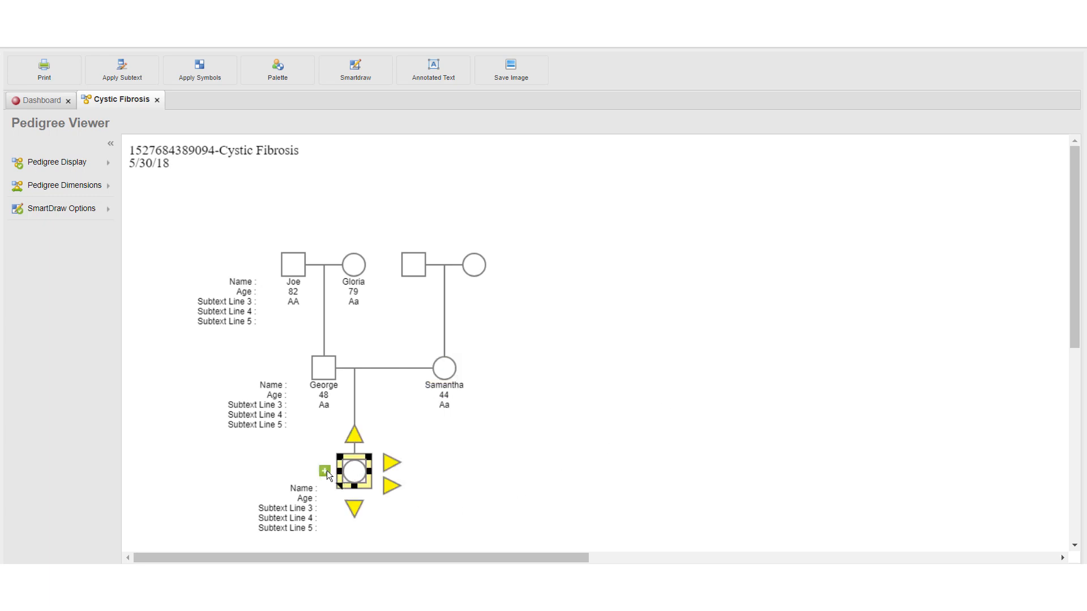
pyautogui.rightClick(328, 471)
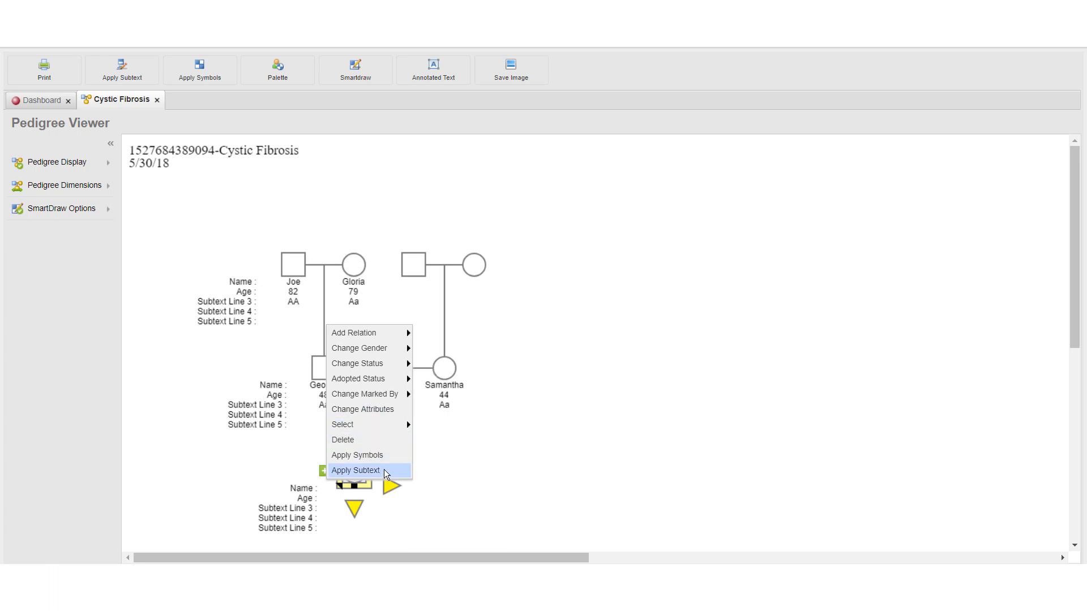
pyautogui.click(355, 470)
pyautogui.click(496, 482)
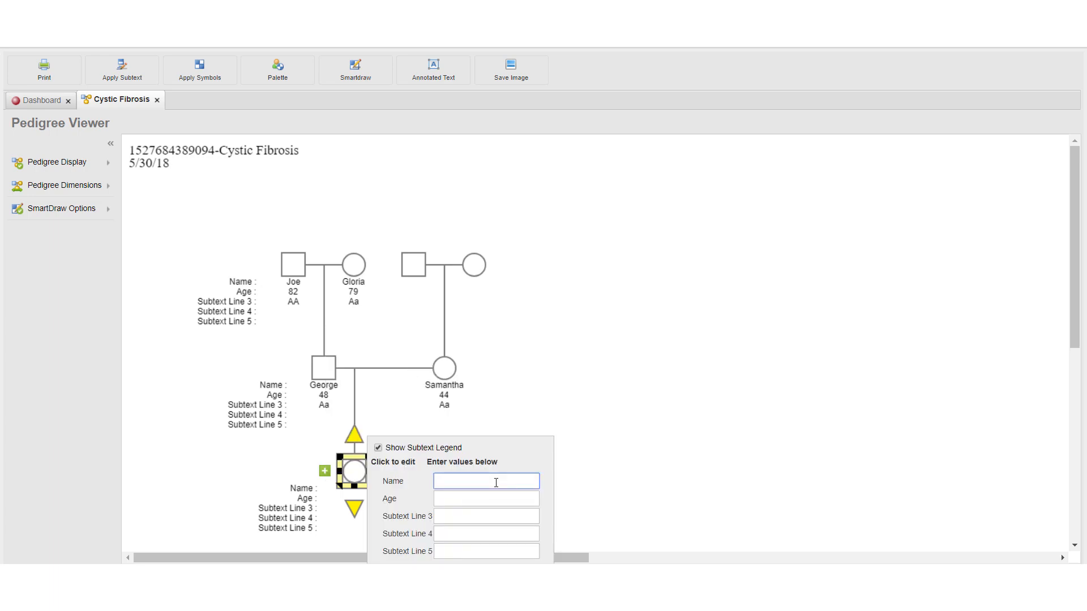
pyautogui.write('Sarah')
pyautogui.press('Tab')
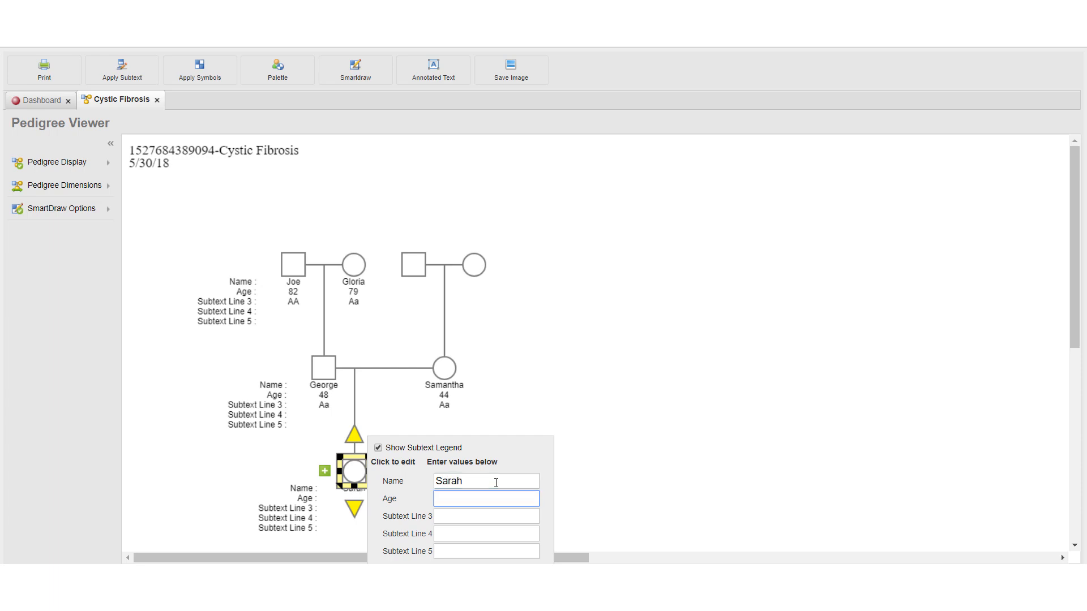
pyautogui.write('20')
pyautogui.press('Tab')
pyautogui.write('A')
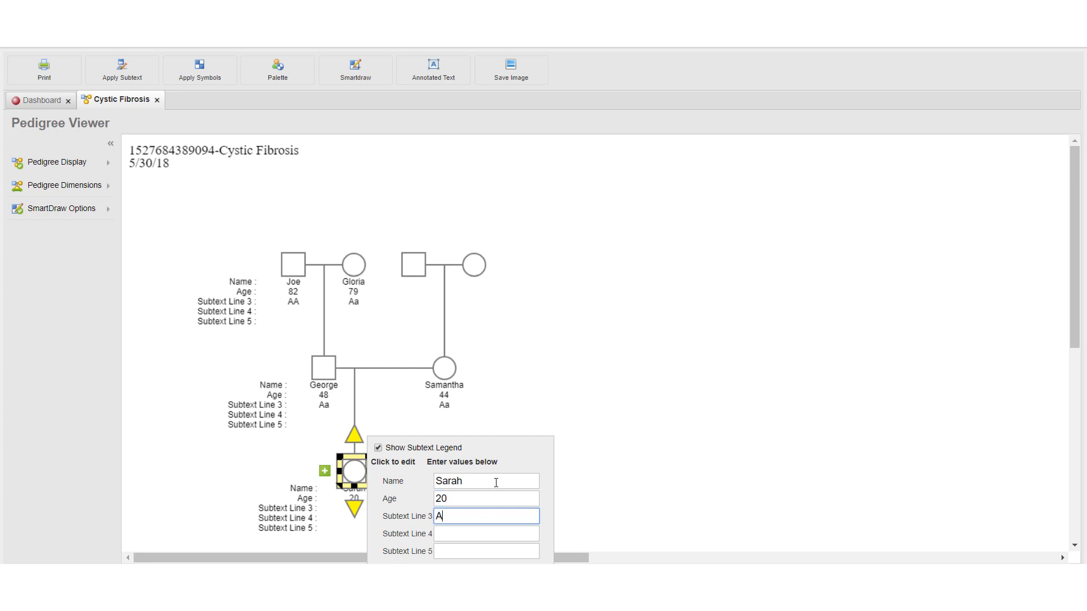
pyautogui.press('BackSpace')
pyautogui.write('aa')
pyautogui.click(636, 389)
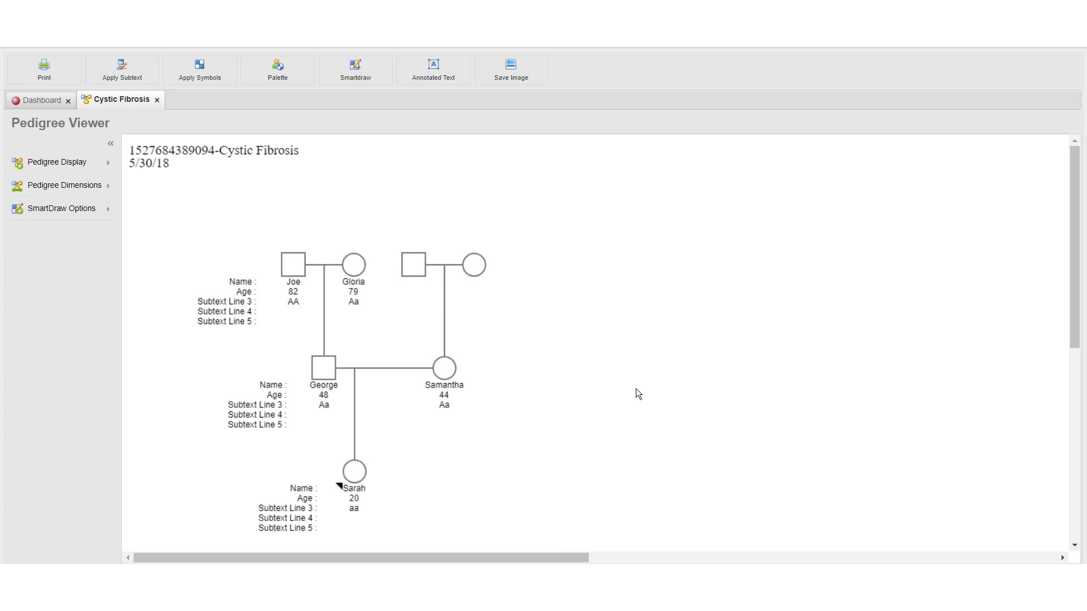
# Apply the blue Condition 2 symbol to the affected daughter in the third generation and enter Cystic Fibrosis as its condition name
pyautogui.scroll(-2, 659, 339)
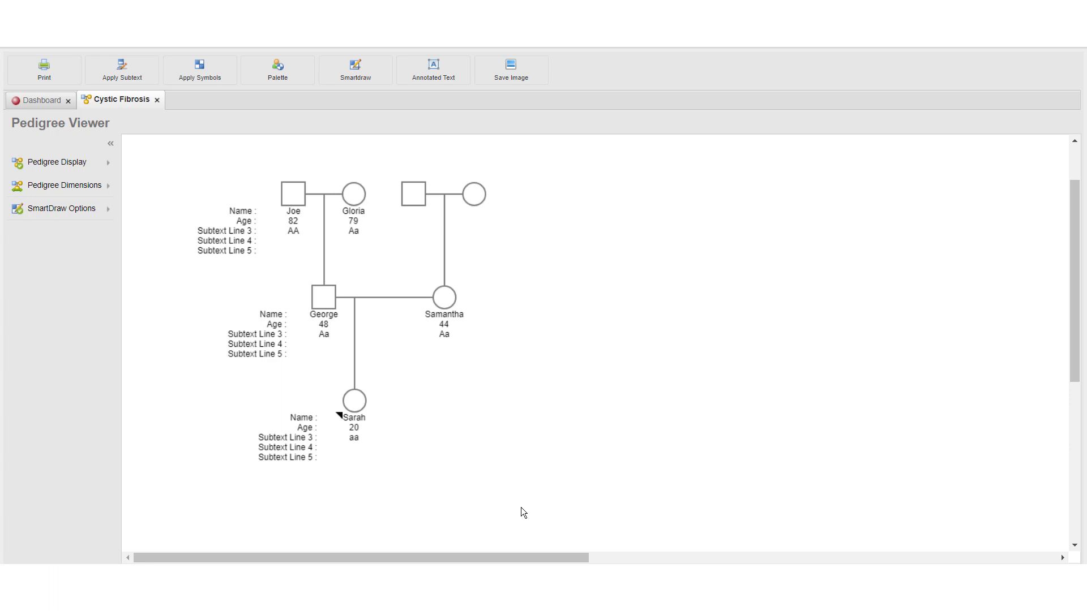
pyautogui.click(354, 402)
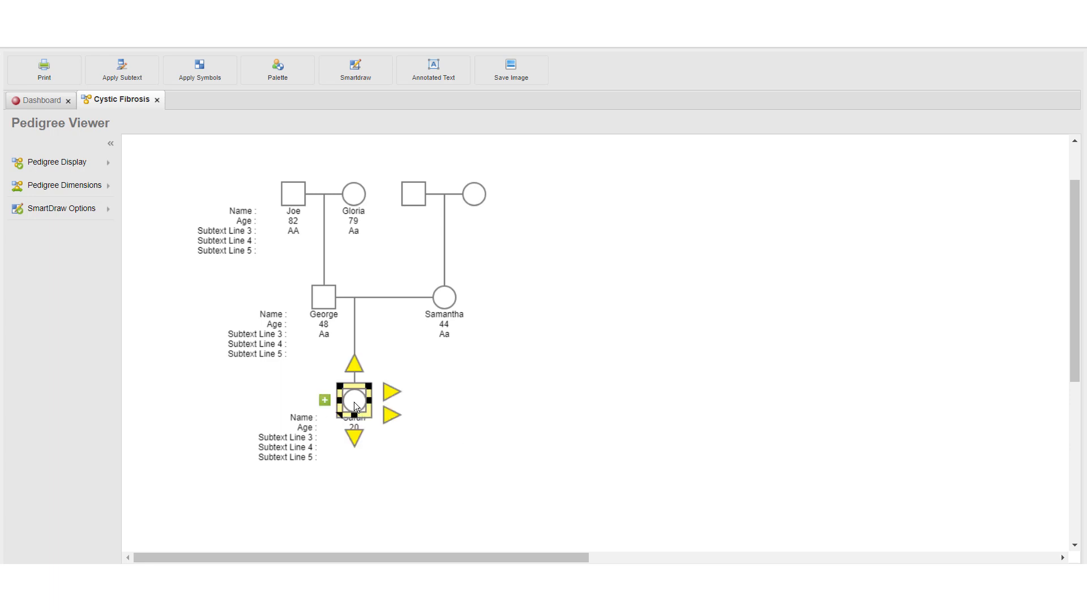
pyautogui.click(323, 400)
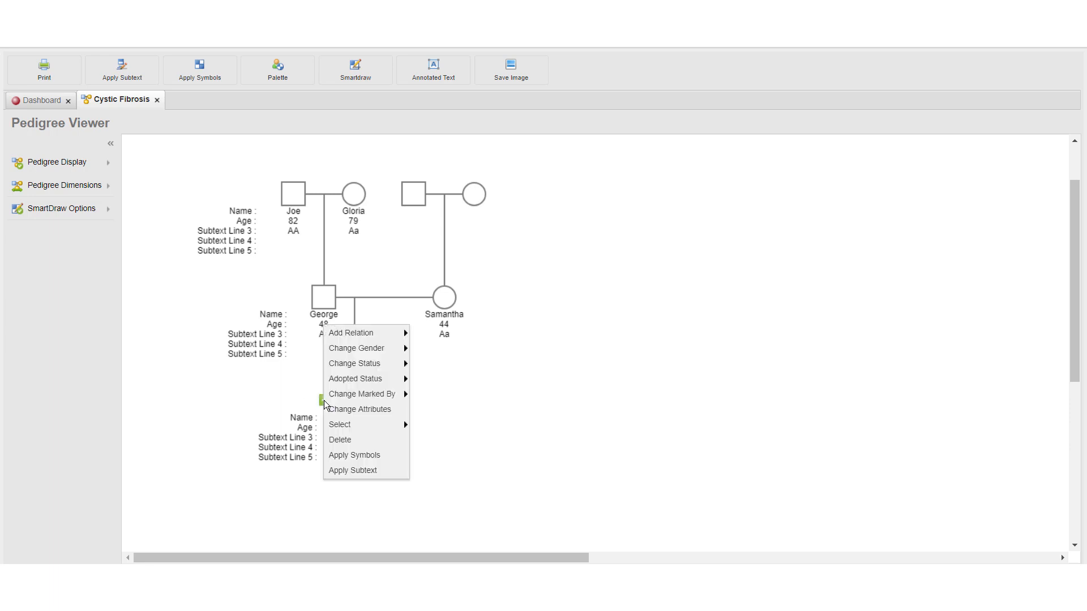
pyautogui.click(380, 456)
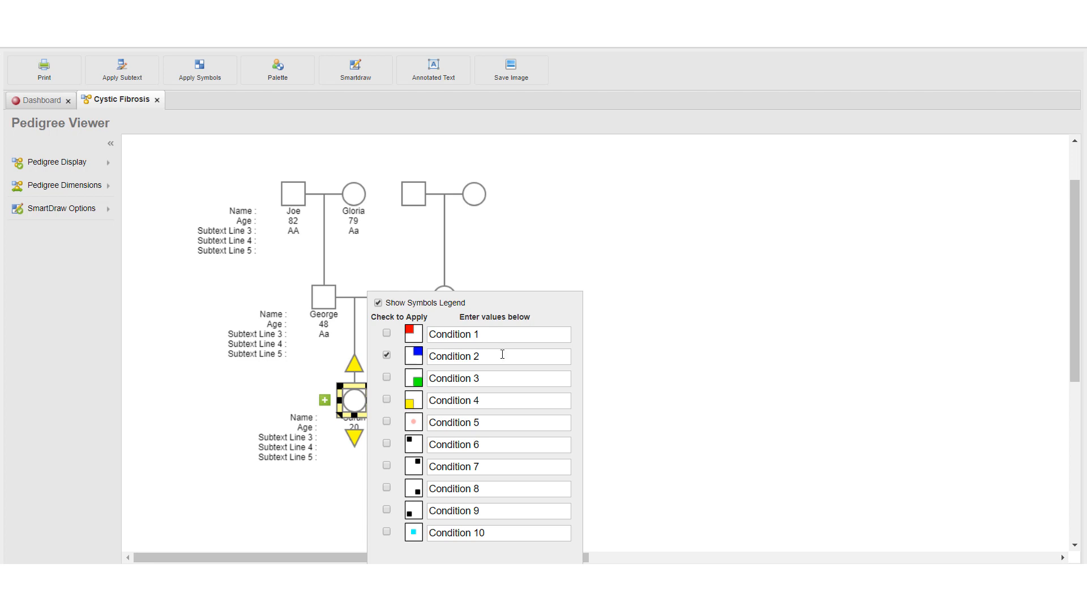
pyautogui.moveTo(502, 354); pyautogui.dragTo(431, 360)
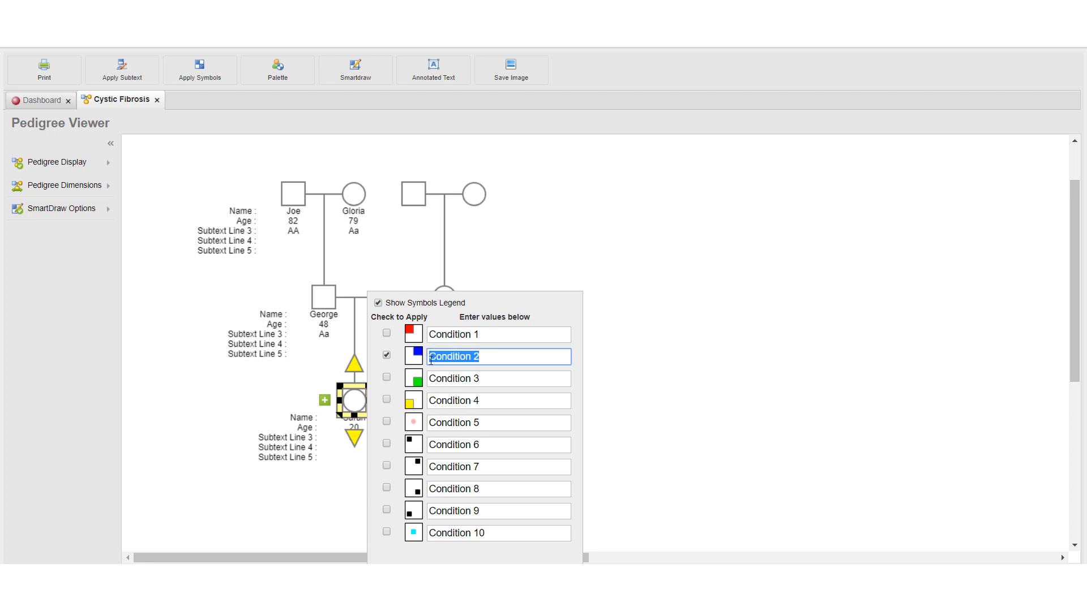
pyautogui.press('BackSpace')
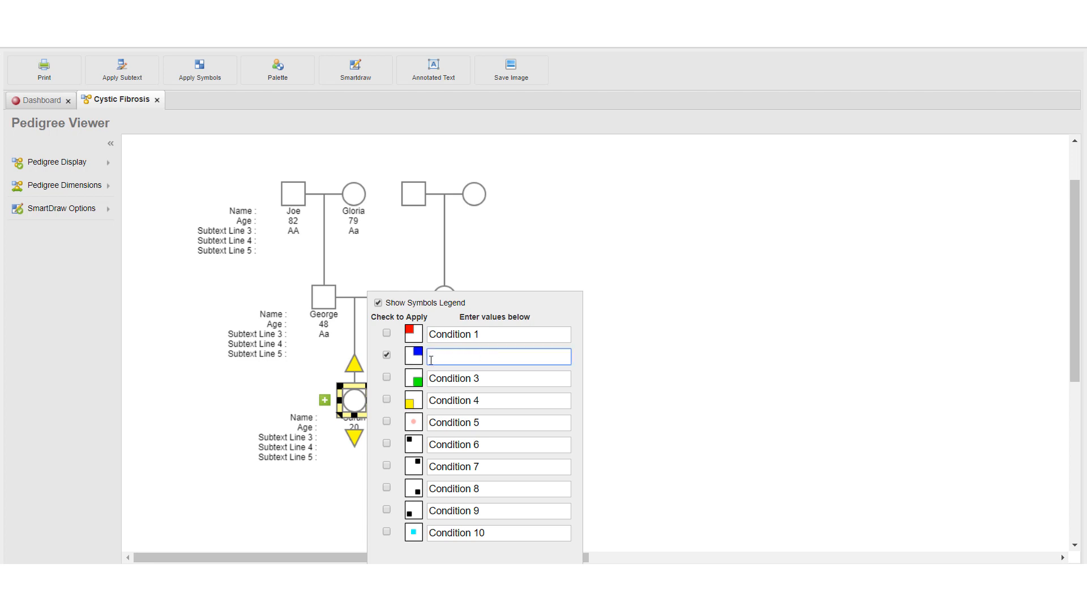
pyautogui.write('Cystic Fibrosis')
pyautogui.click(652, 377)
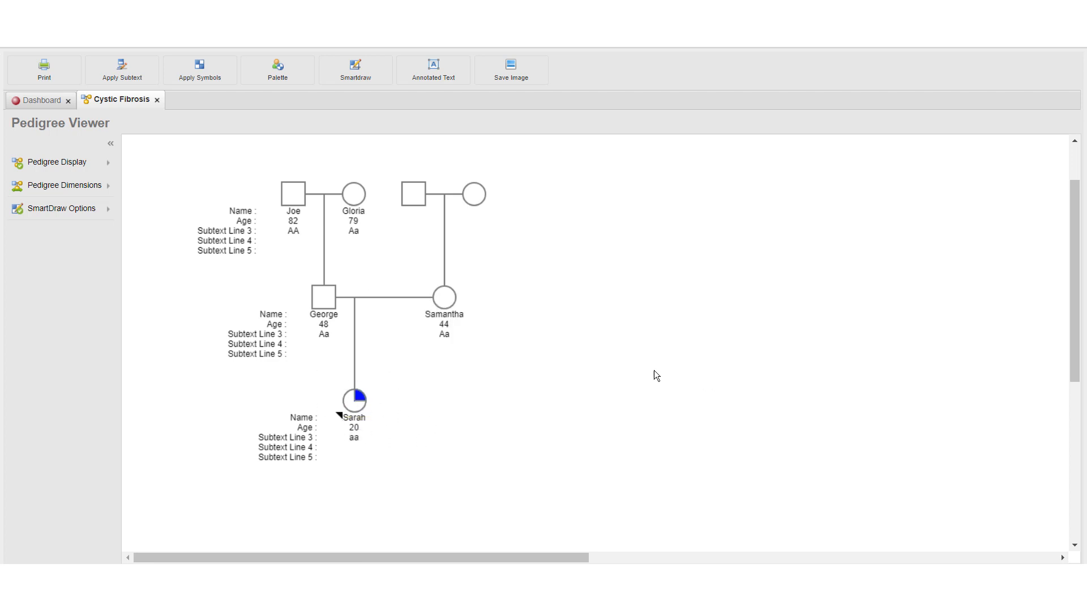
# Add two more children to the maternal grandmother, beside the mother of the affected daughter
pyautogui.scroll(2, 647, 377)
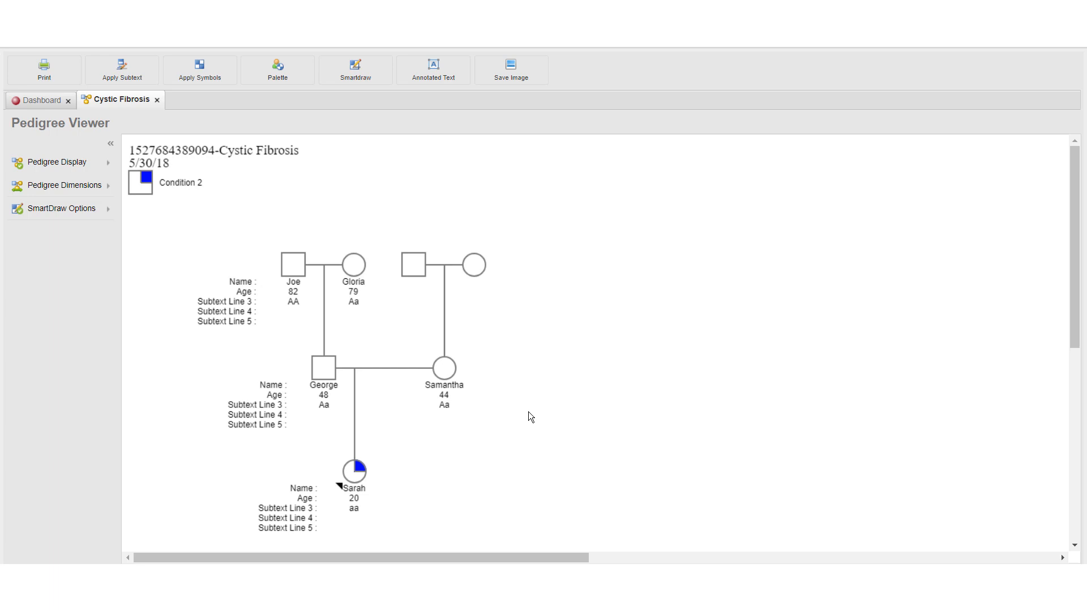
pyautogui.click(473, 263)
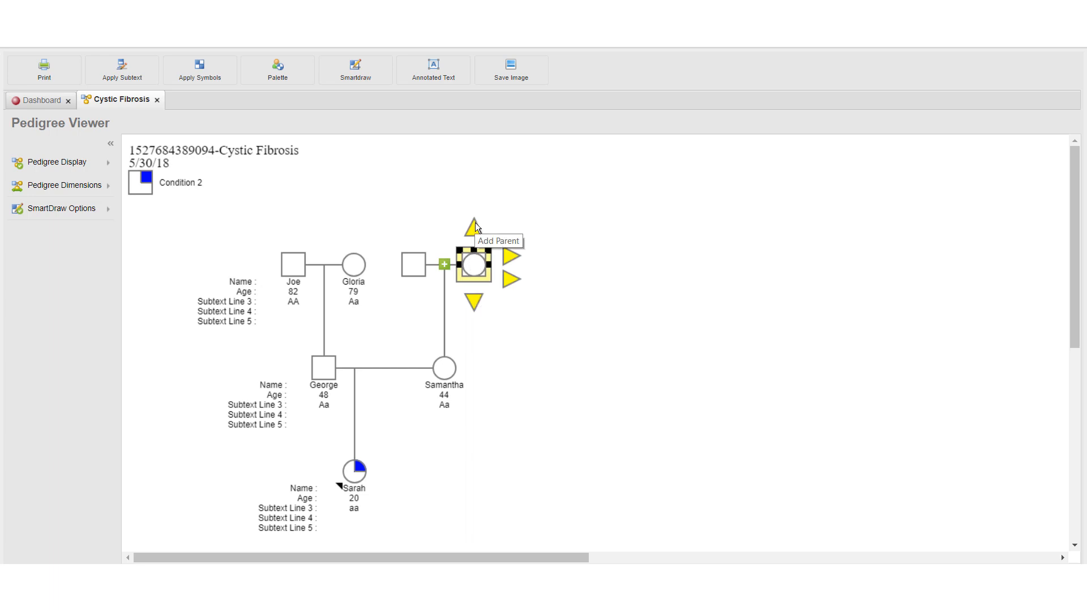
pyautogui.click(475, 302)
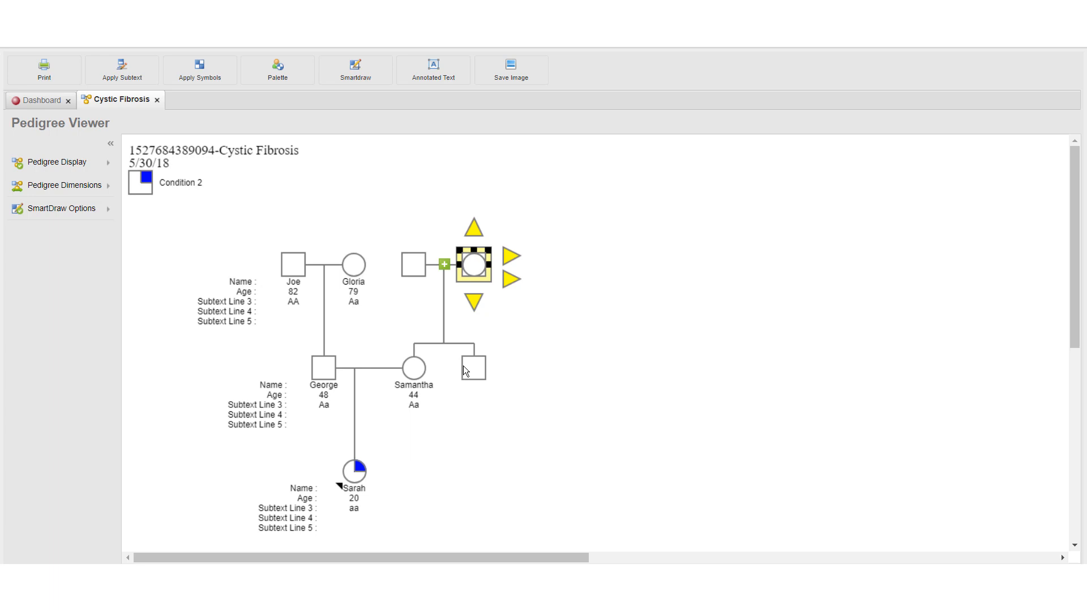
pyautogui.click(474, 301)
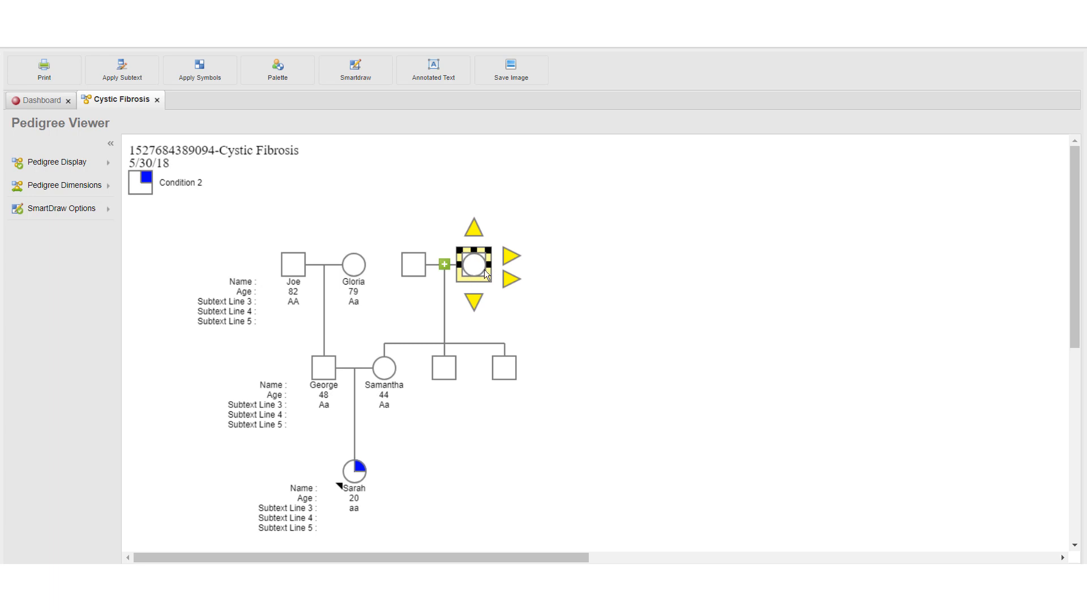
# Add a brother for the maternal grandmother and a father above them, with a spouse beside him
pyautogui.click(510, 255)
pyautogui.click(474, 229)
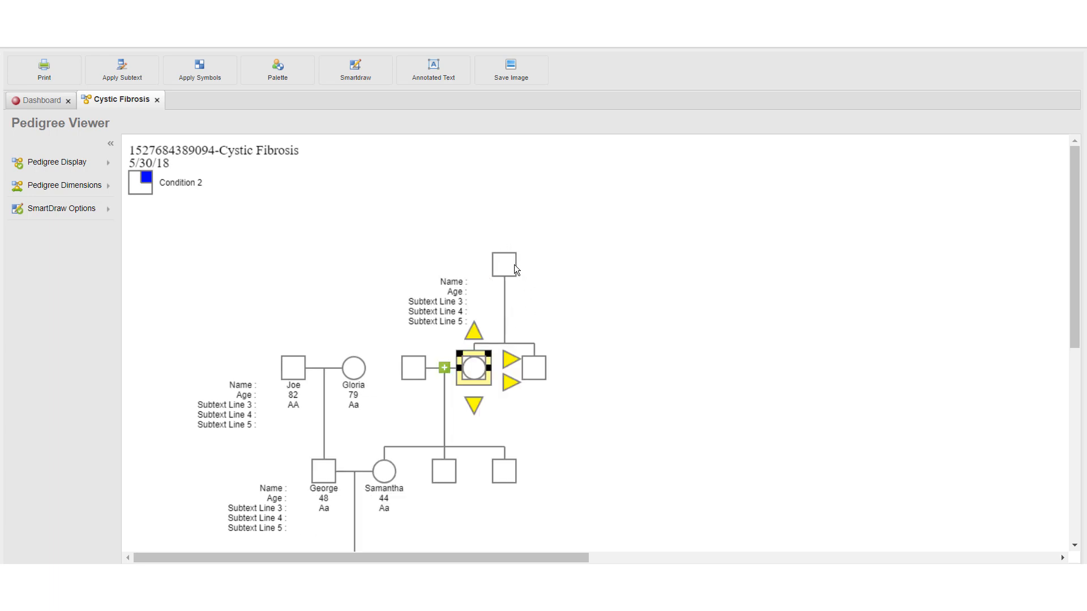
pyautogui.click(515, 268)
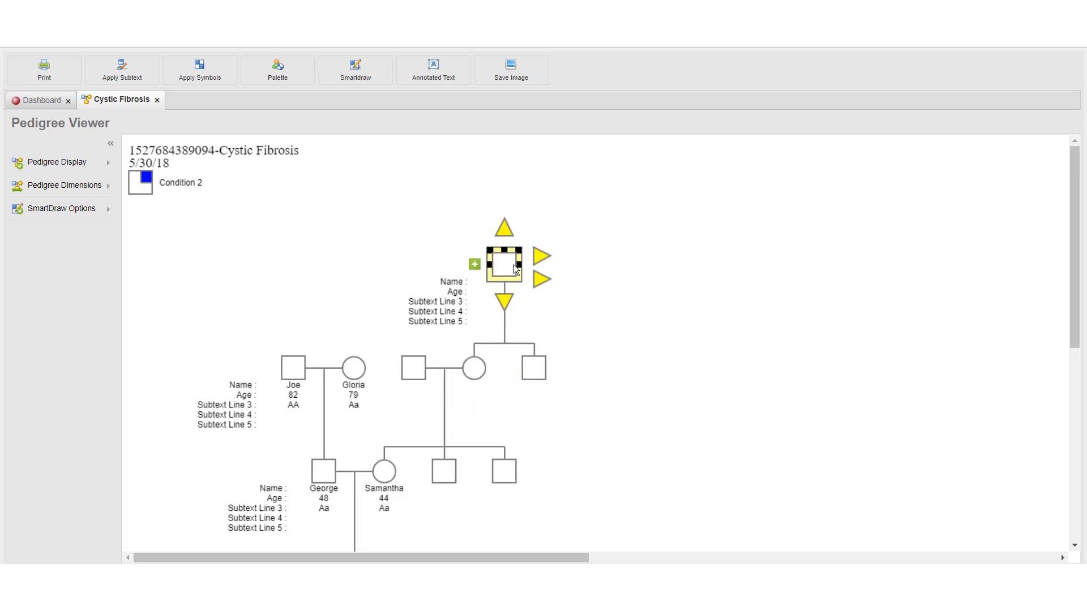
pyautogui.click(539, 279)
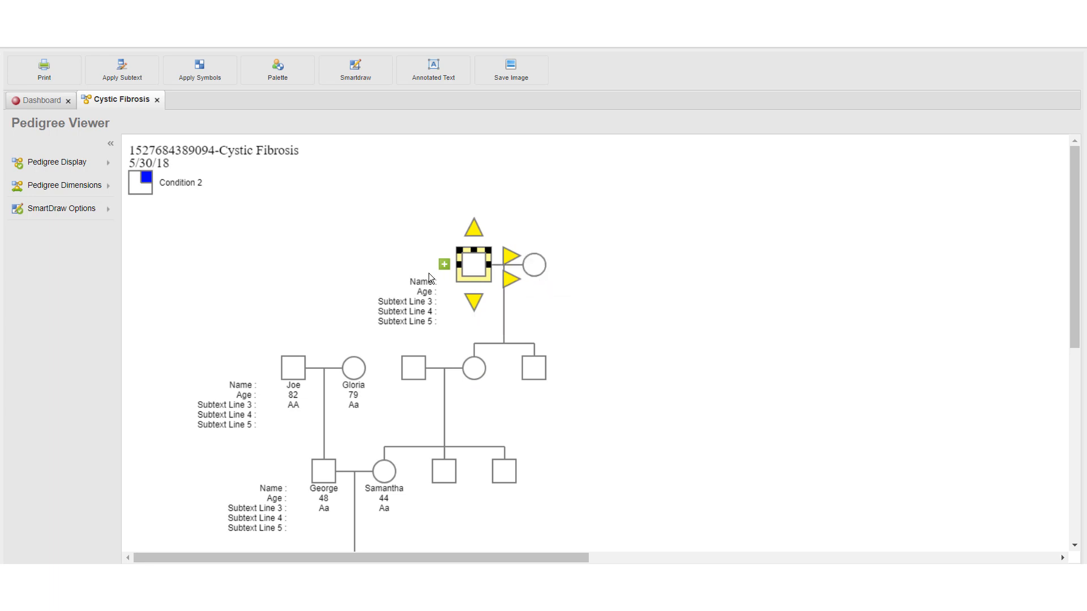
pyautogui.click(603, 219)
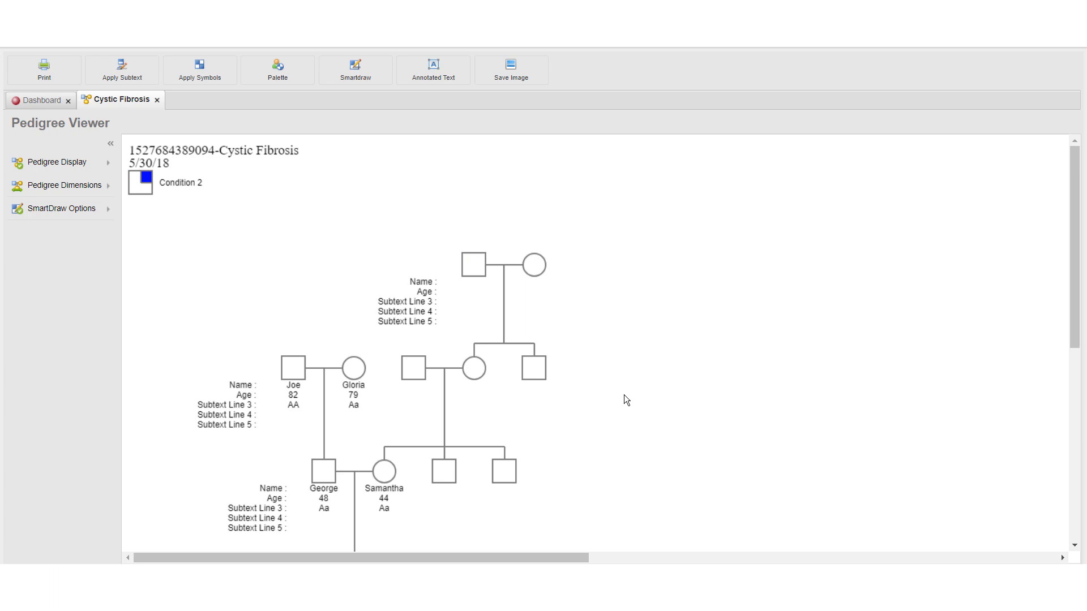
# Change the gender of the last sibling in the mother's generation to Female
pyautogui.click(511, 474)
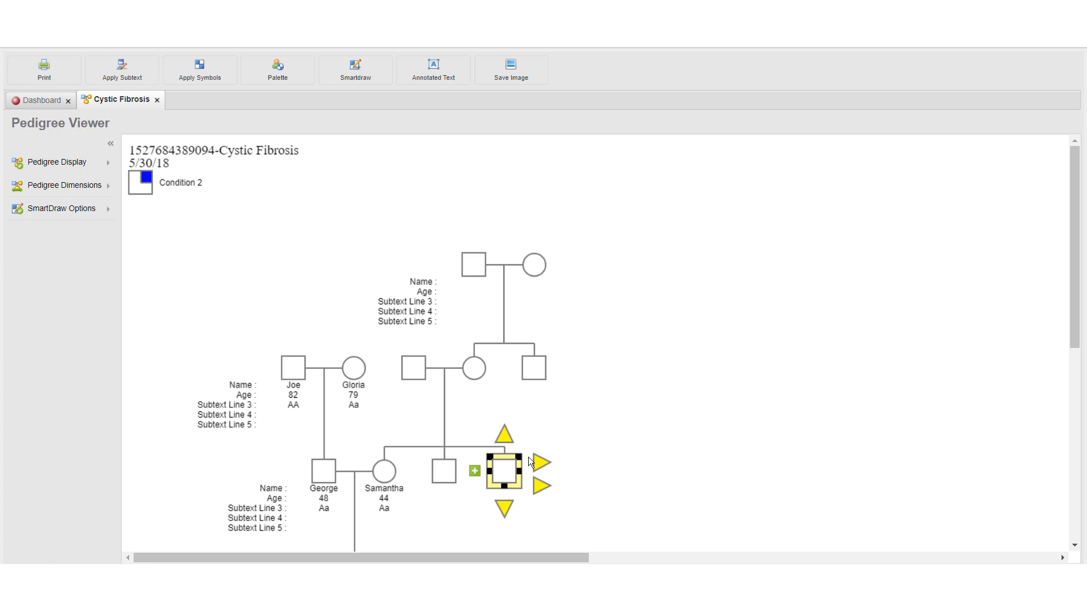
pyautogui.rightClick(476, 471)
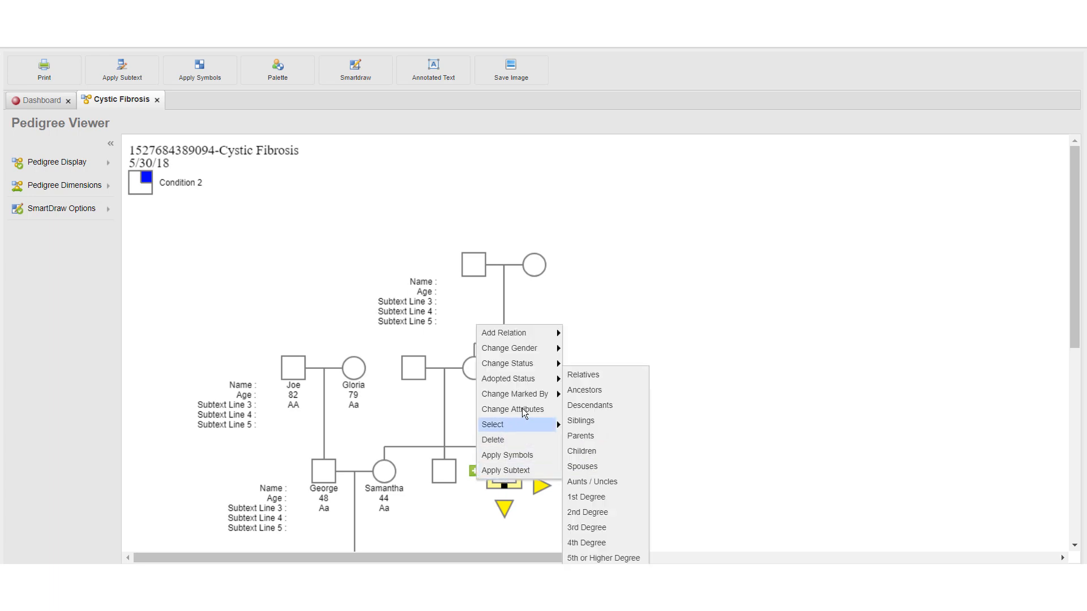
pyautogui.moveTo(554, 350)
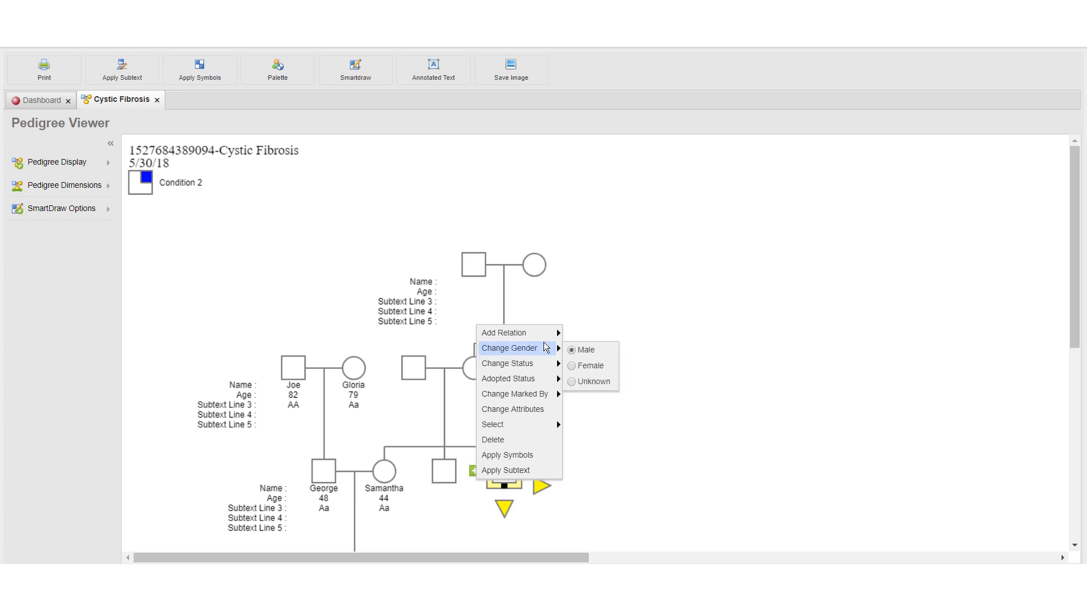
pyautogui.click(577, 366)
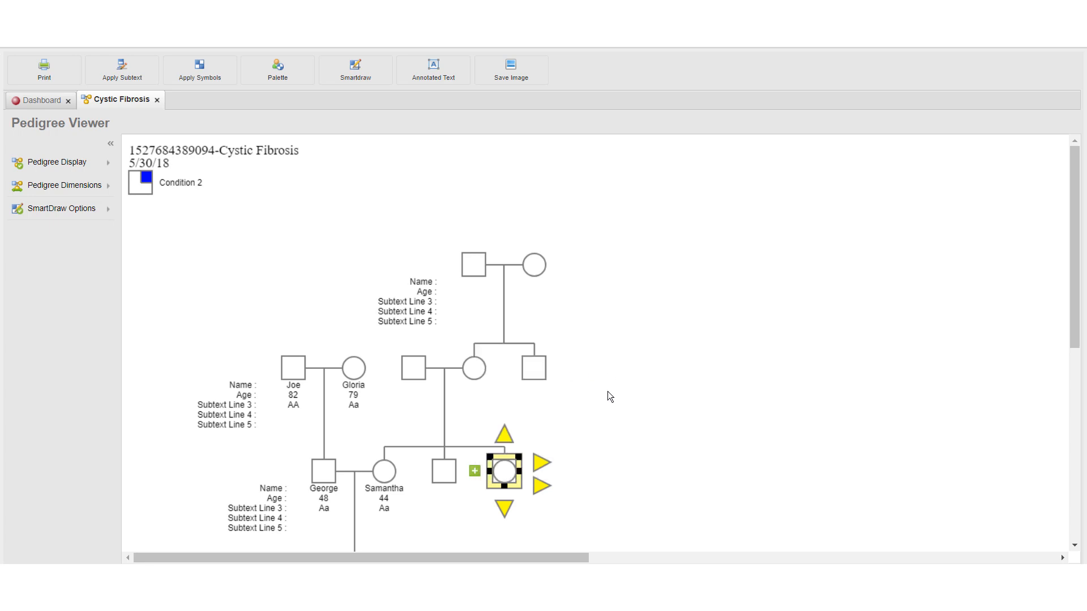
pyautogui.click(655, 419)
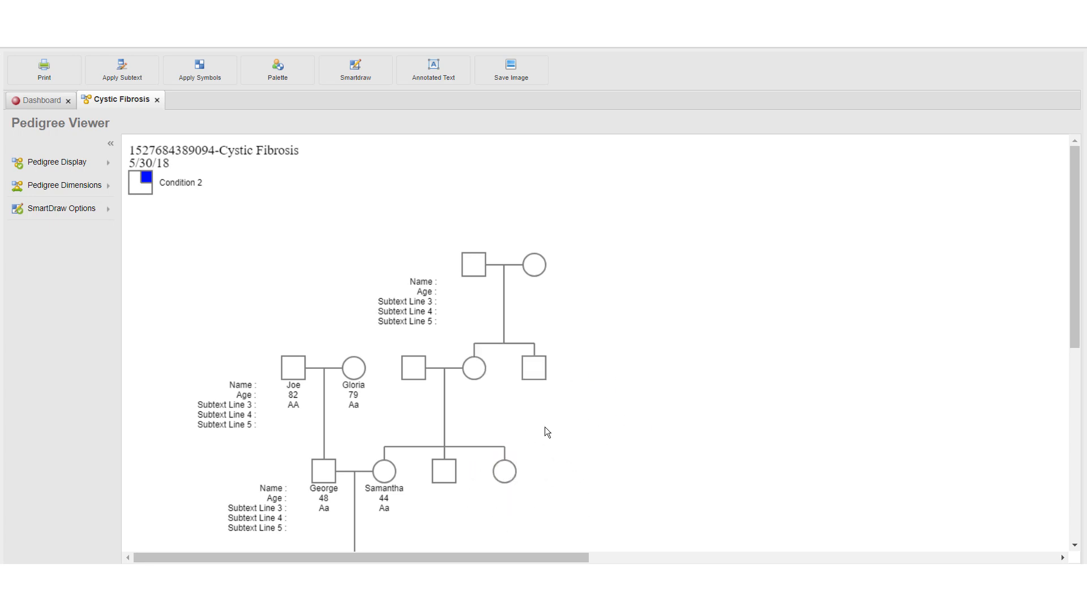
# Add subtext to the great-grandfather at the top of the maternal line: enter his first name, age 87 and AA on Subtext Line 3
pyautogui.scroll(-2, 672, 419)
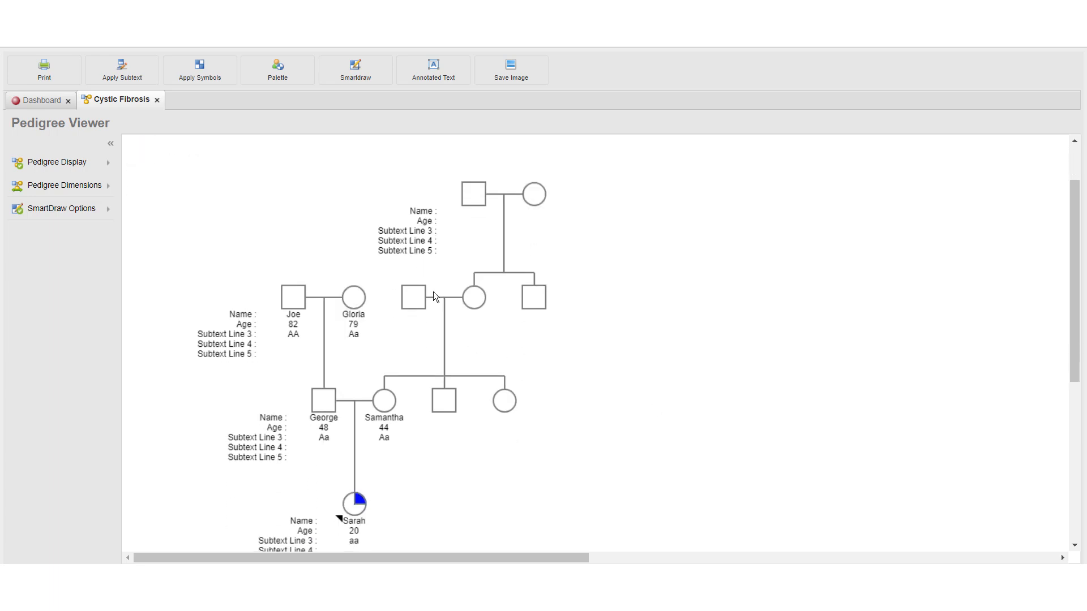
pyautogui.click(473, 194)
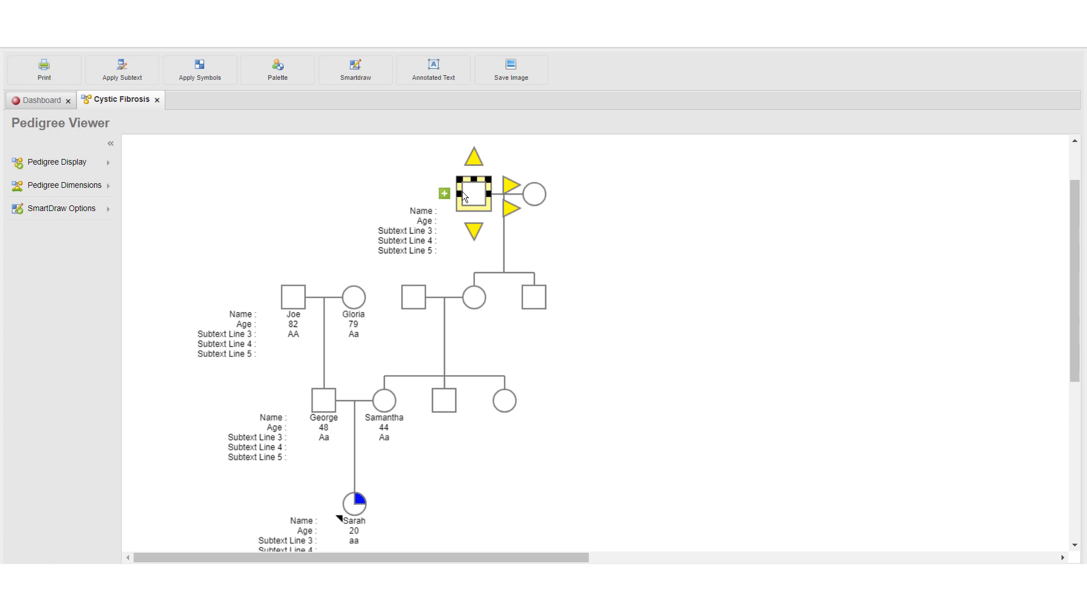
pyautogui.click(443, 195)
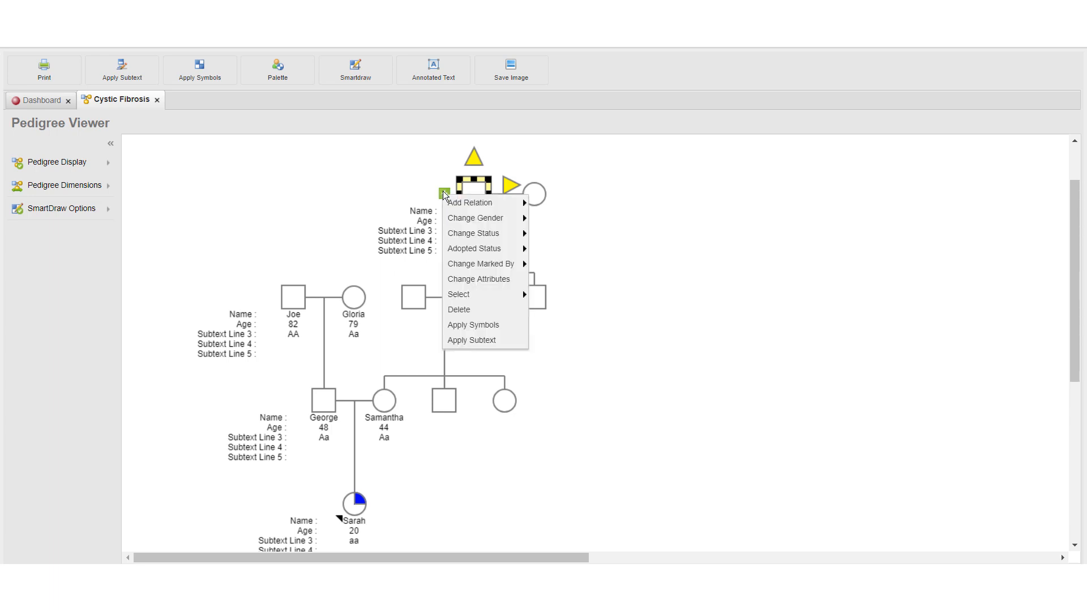
pyautogui.click(491, 340)
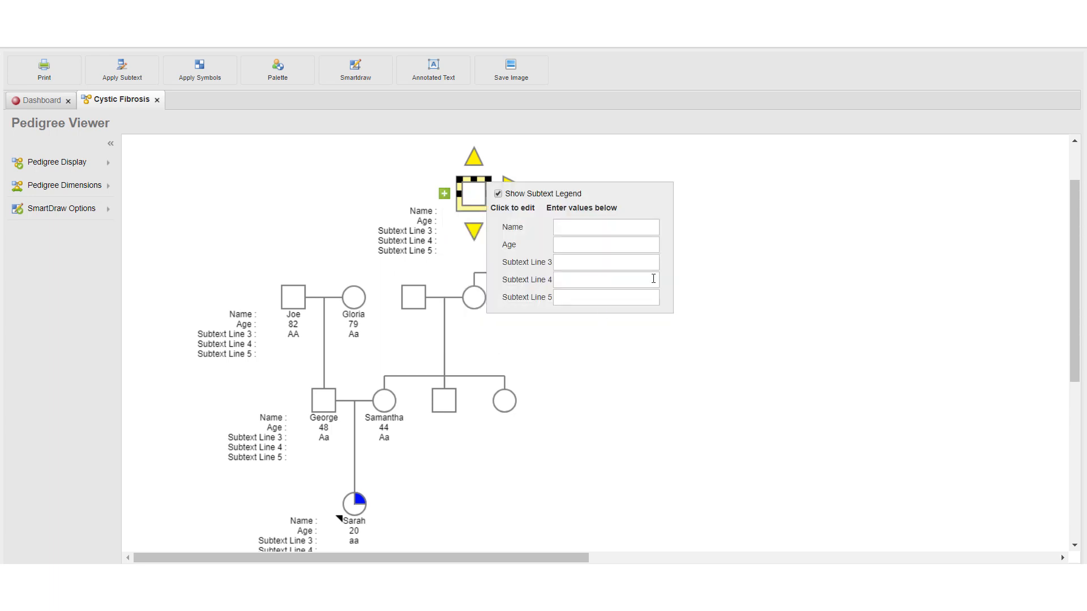
pyautogui.click(610, 226)
pyautogui.write('Sam')
pyautogui.press('Tab')
pyautogui.write('87')
pyautogui.press('Tab')
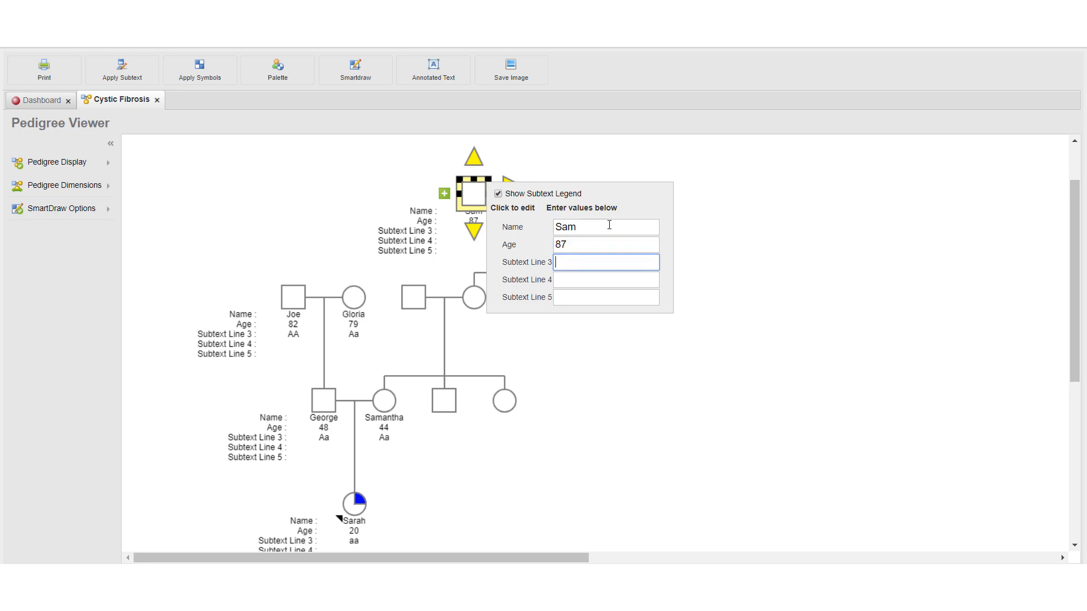
pyautogui.write('AA')
pyautogui.click(712, 241)
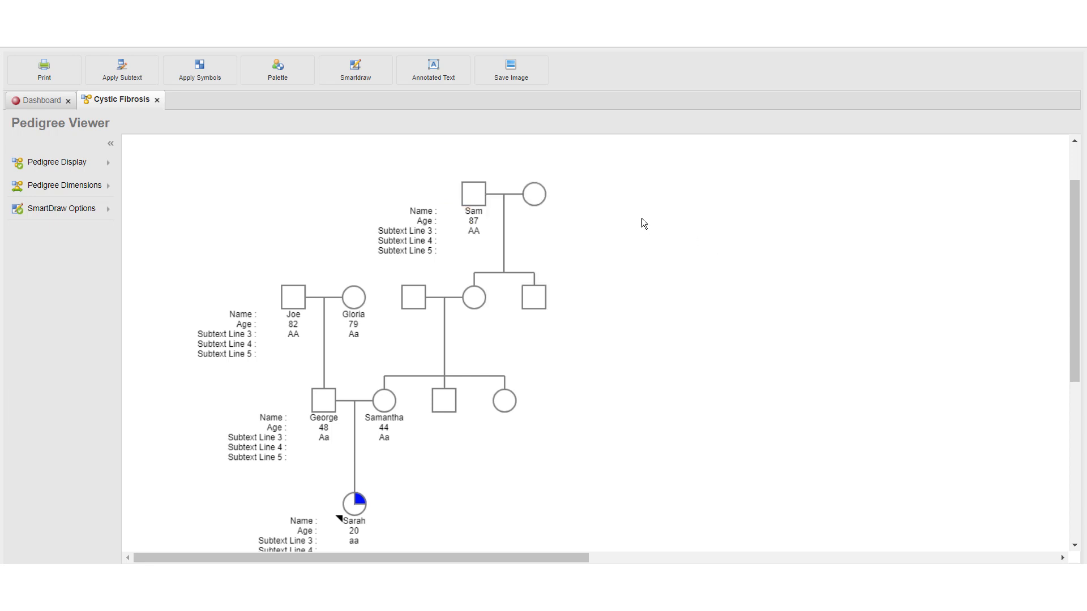
# Change the status of the maternal great-grandfather to Deceased
pyautogui.click(478, 197)
pyautogui.rightClick(446, 194)
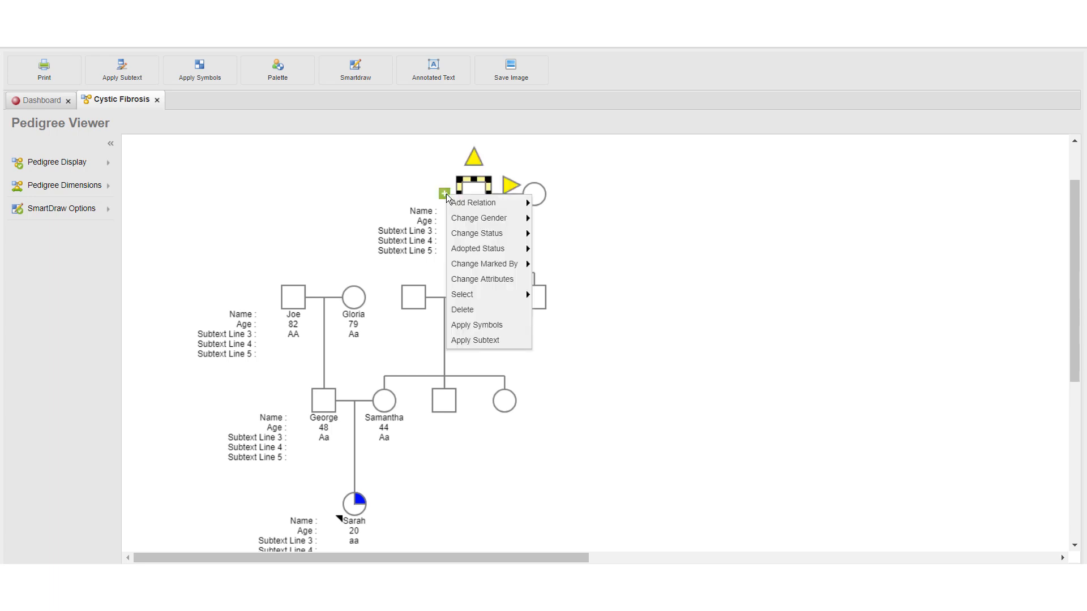
pyautogui.moveTo(493, 250)
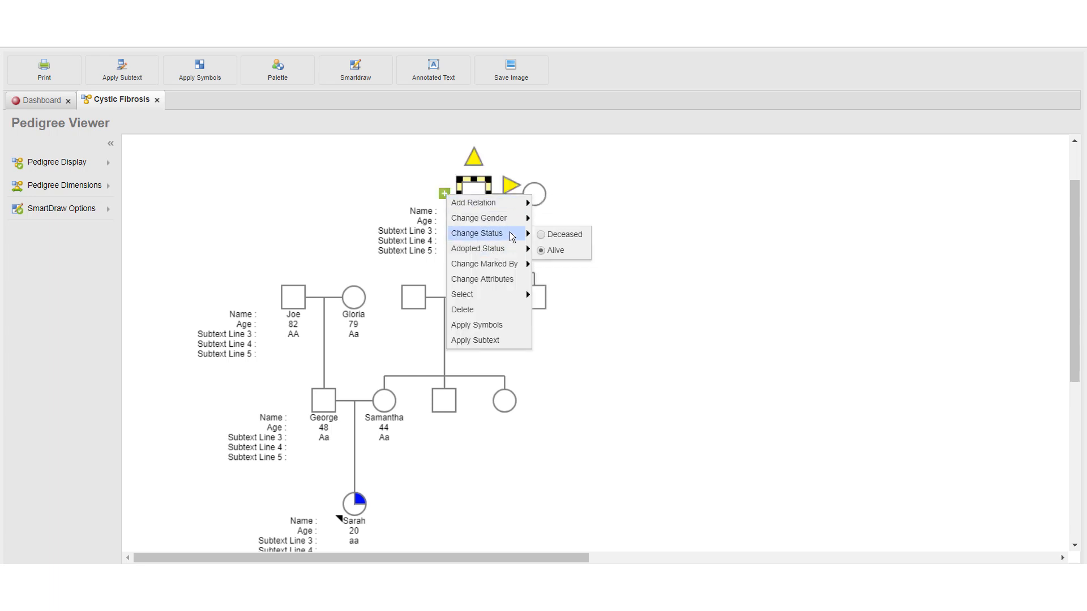
pyautogui.click(541, 234)
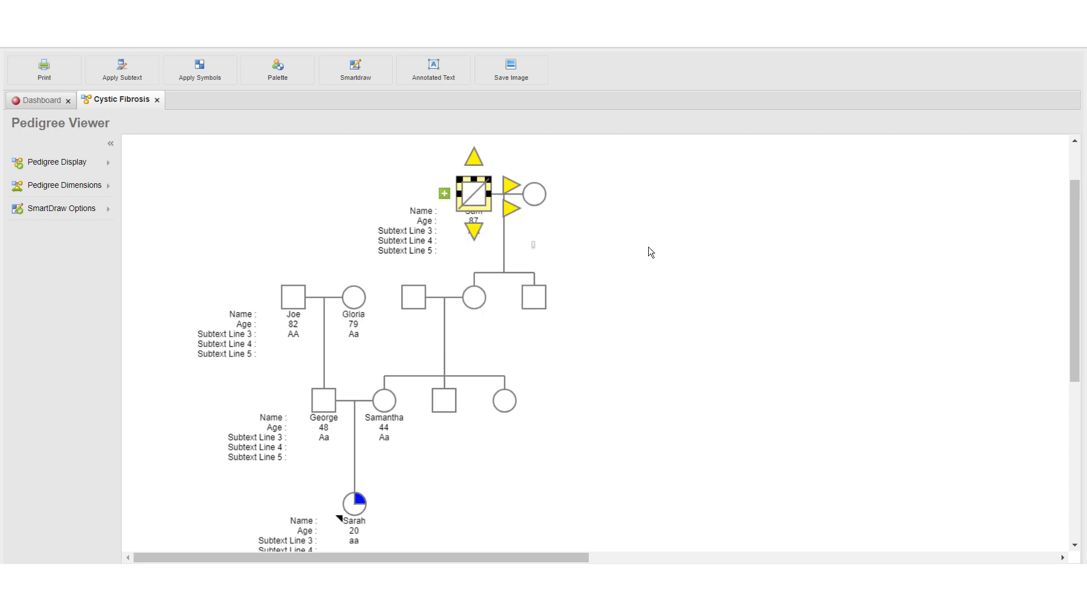
pyautogui.click(648, 247)
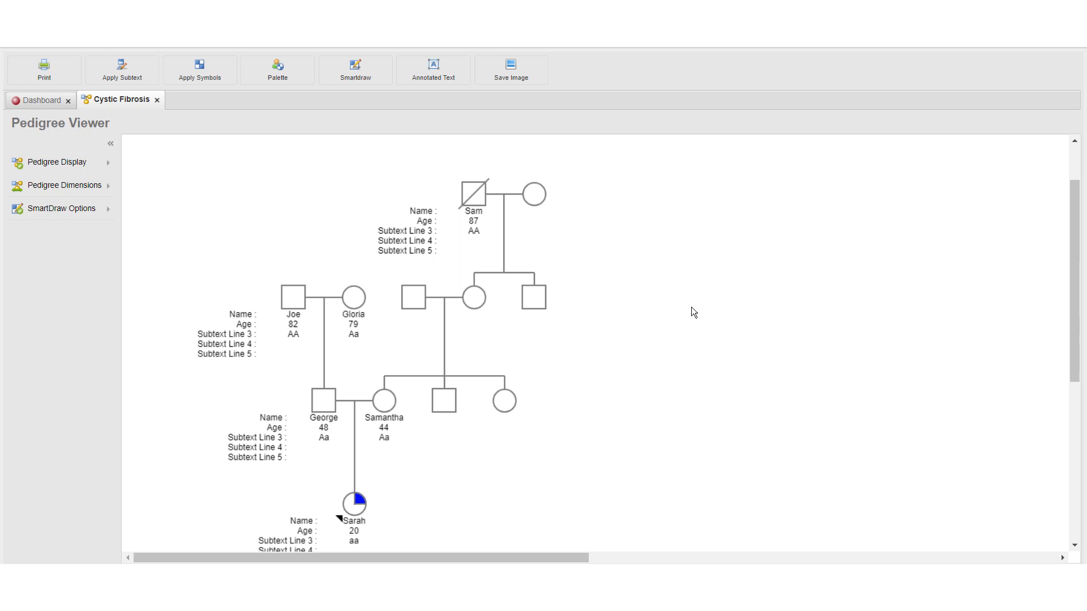
# Open the Pedigree Dimensions settings
pyautogui.scroll(1, 661, 331)
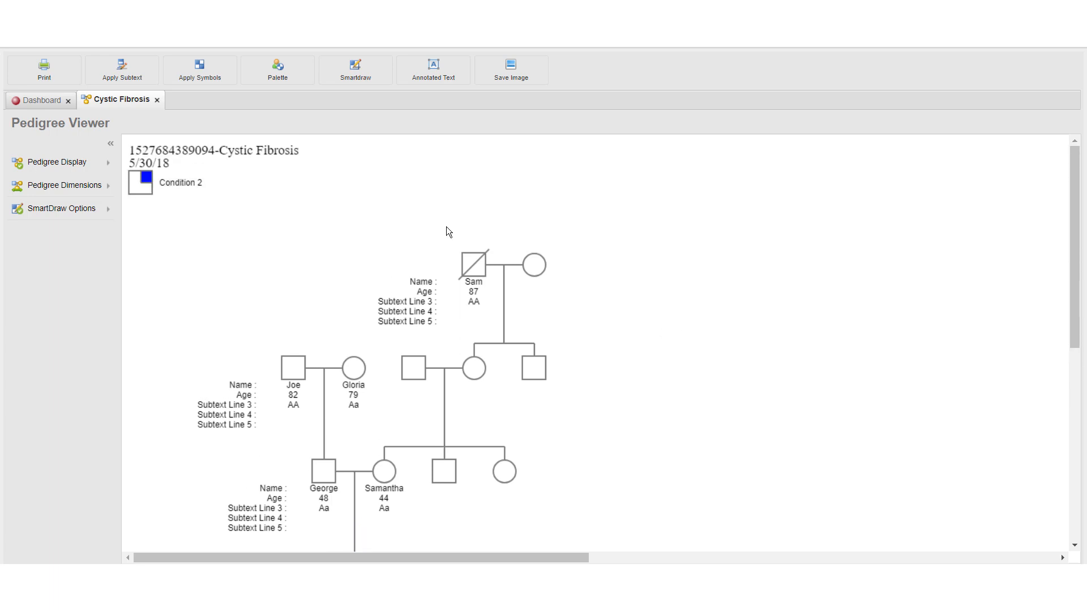
pyautogui.click(83, 188)
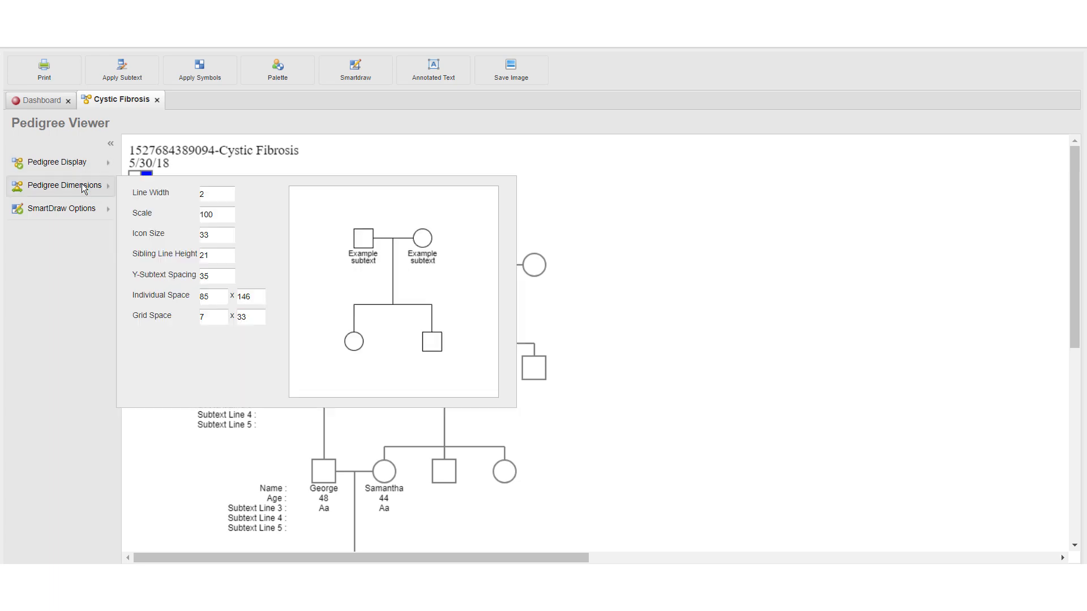